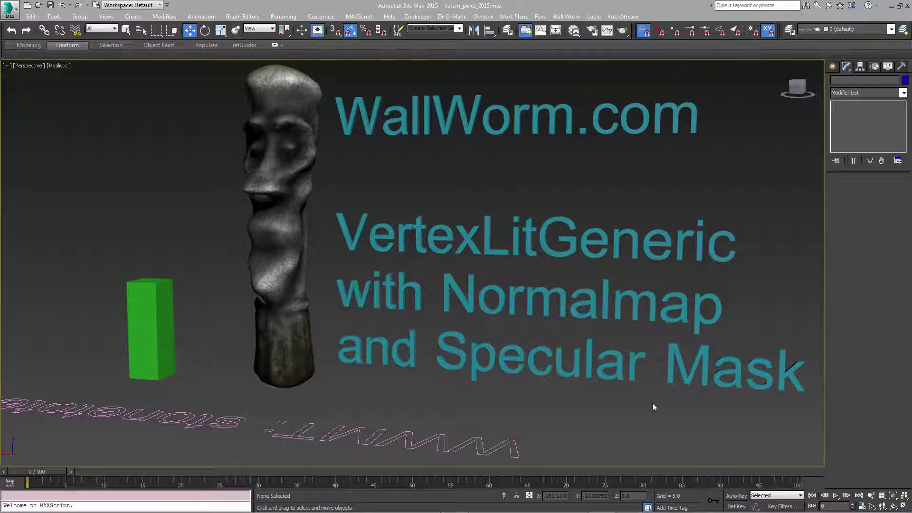
Step: Inspect the totem_face material's Diffuse, Specular and Bump bitmaps in the Slate editor, then move the editor aside
{"action": "key", "text": "m"}
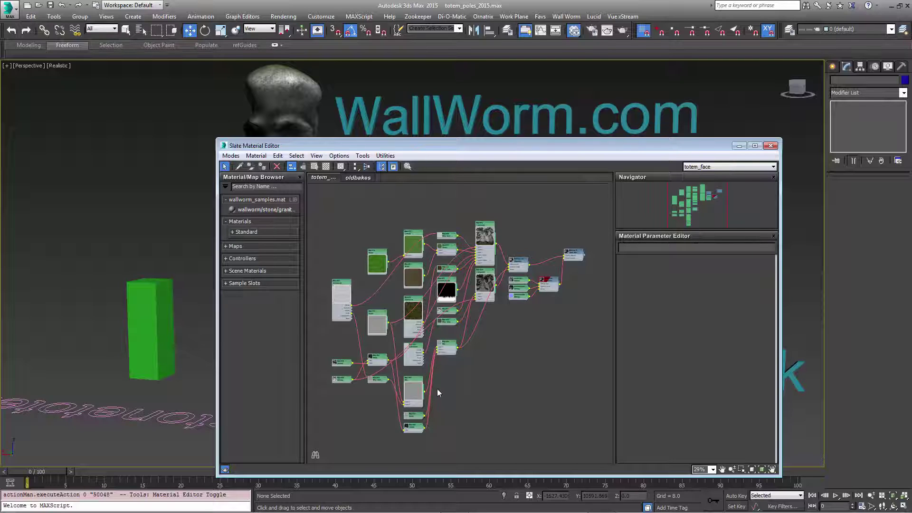
{"action": "scroll", "coordinate": [437, 361], "scroll_direction": "up", "scroll_amount": 4}
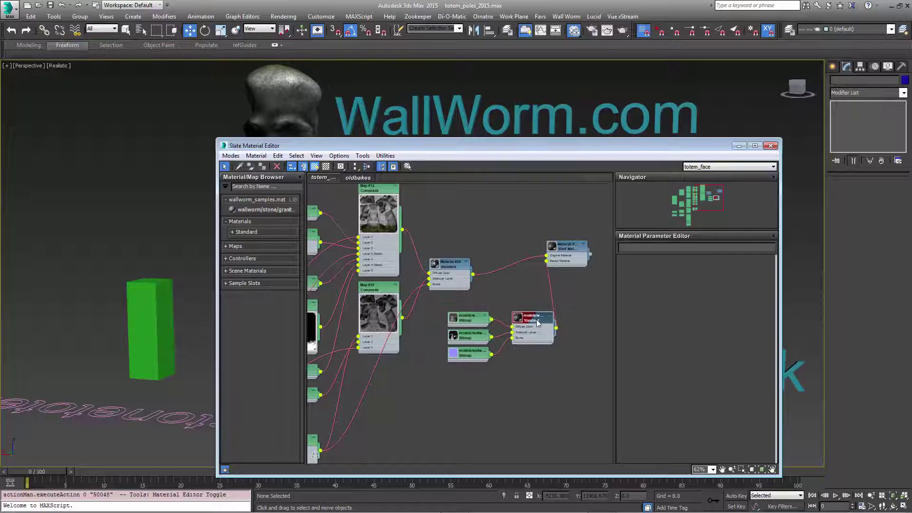
{"action": "scroll", "coordinate": [525, 340], "scroll_direction": "up", "scroll_amount": 8}
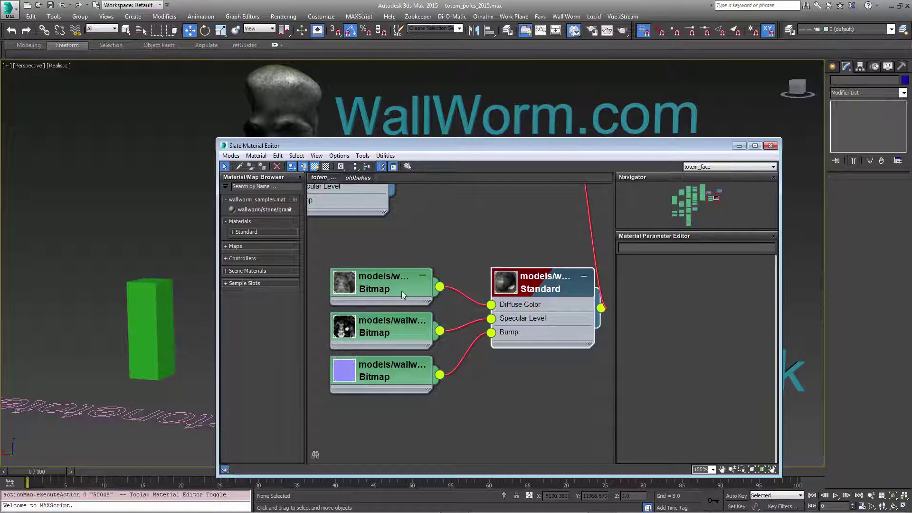
{"action": "scroll", "coordinate": [401, 291], "scroll_direction": "down", "scroll_amount": 2}
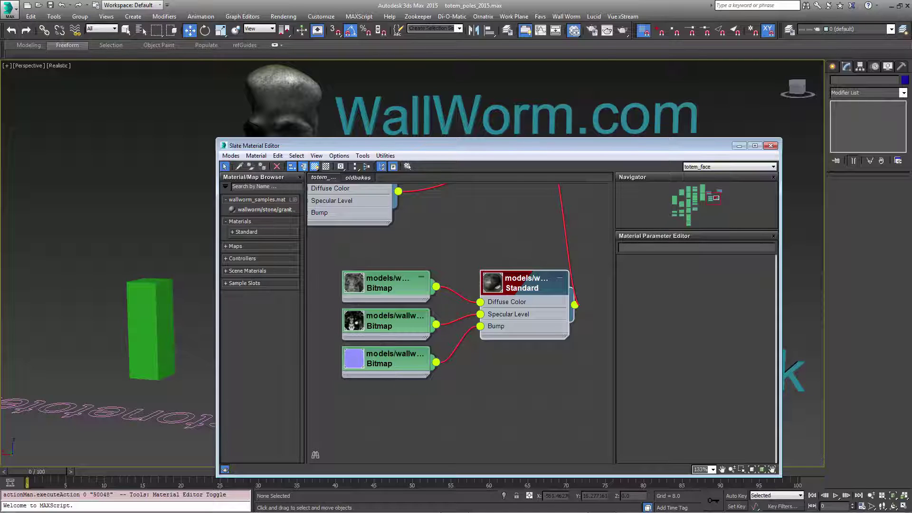
{"action": "left_click_drag", "start_coordinate": [475, 145], "coordinate": [590, 89]}
Step: Select the stone totem and launch Wall Worm's Alpha Spec tool, keeping Bump as the alpha target
{"action": "left_click", "coordinate": [259, 285]}
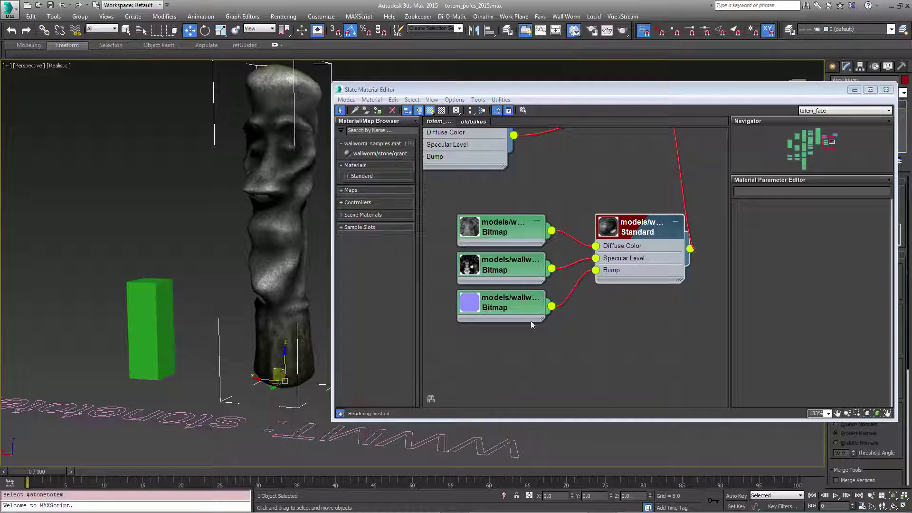
{"action": "left_click", "coordinate": [563, 17]}
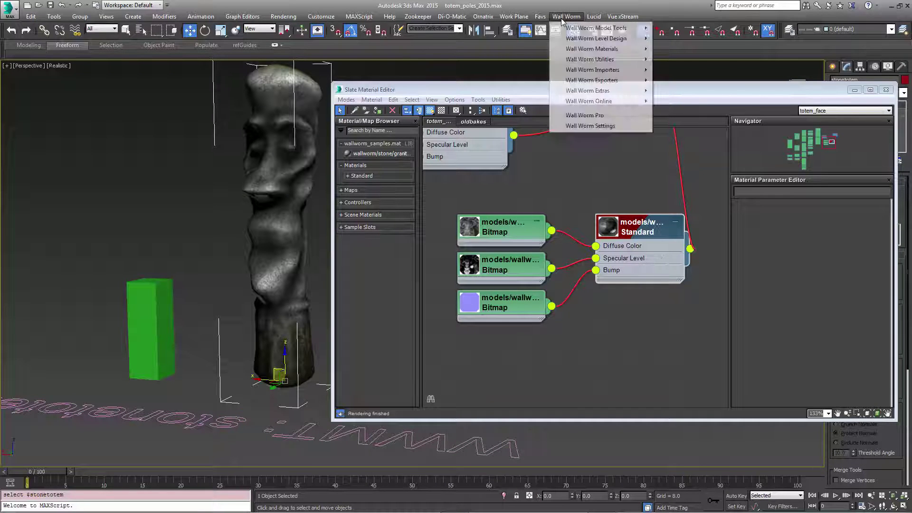
{"action": "mouse_move", "coordinate": [599, 49]}
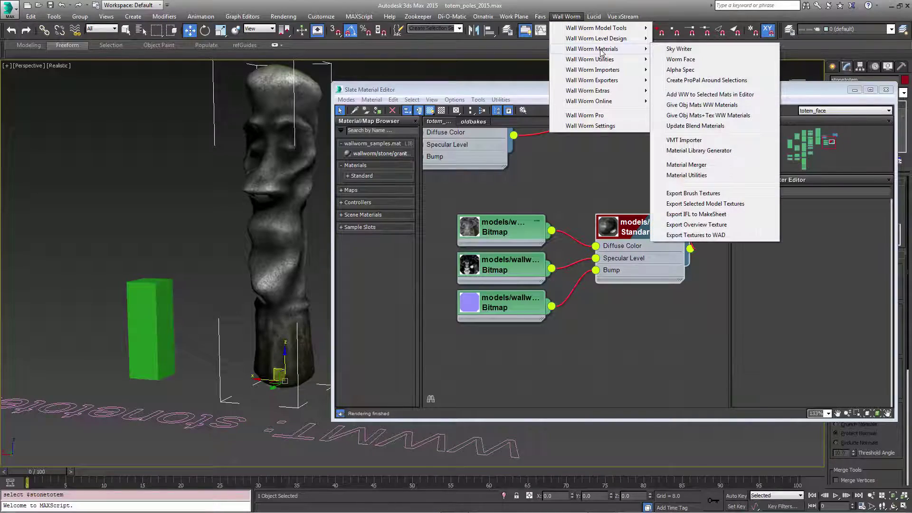
{"action": "left_click", "coordinate": [685, 71]}
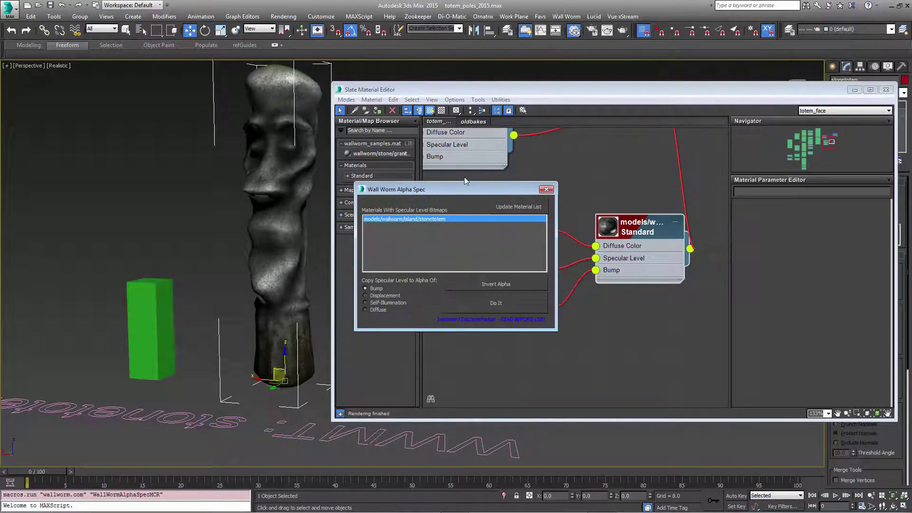
{"action": "left_click_drag", "start_coordinate": [464, 180], "coordinate": [121, 184]}
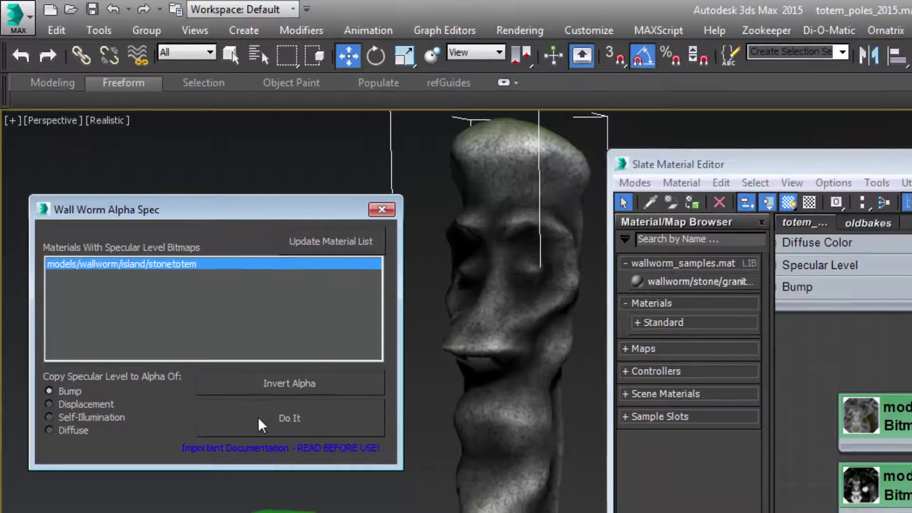
Step: Save the combined map as stonetotem_spec_normal.tga at 32 bits per pixel with gamma 1.0
{"action": "left_click", "coordinate": [263, 425]}
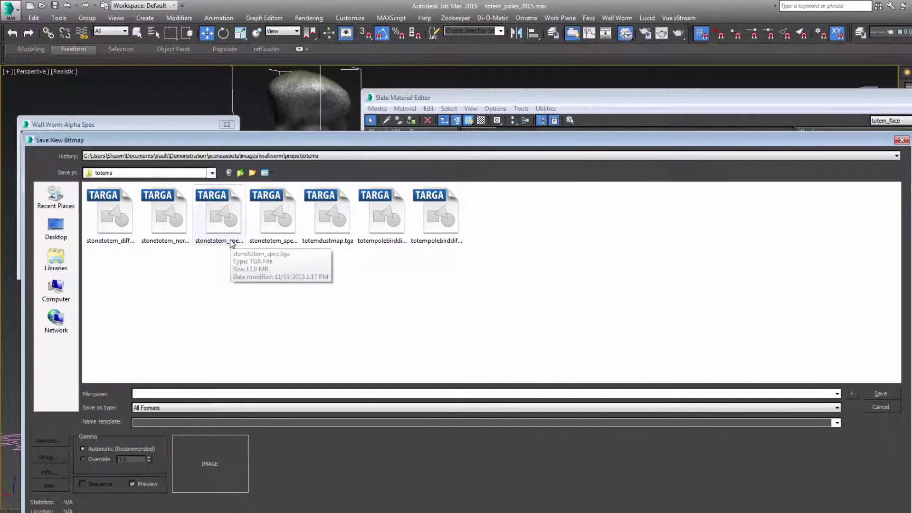
{"action": "mouse_move", "coordinate": [285, 225]}
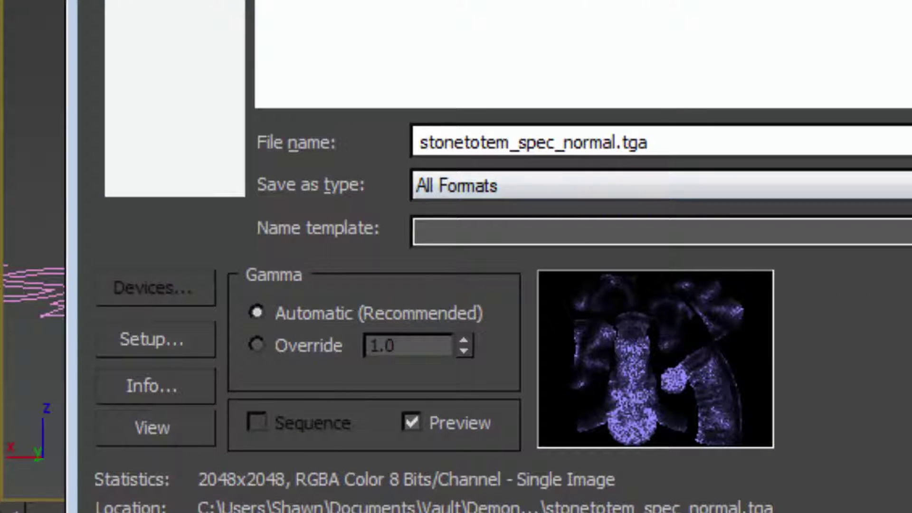
{"action": "left_click", "coordinate": [273, 353]}
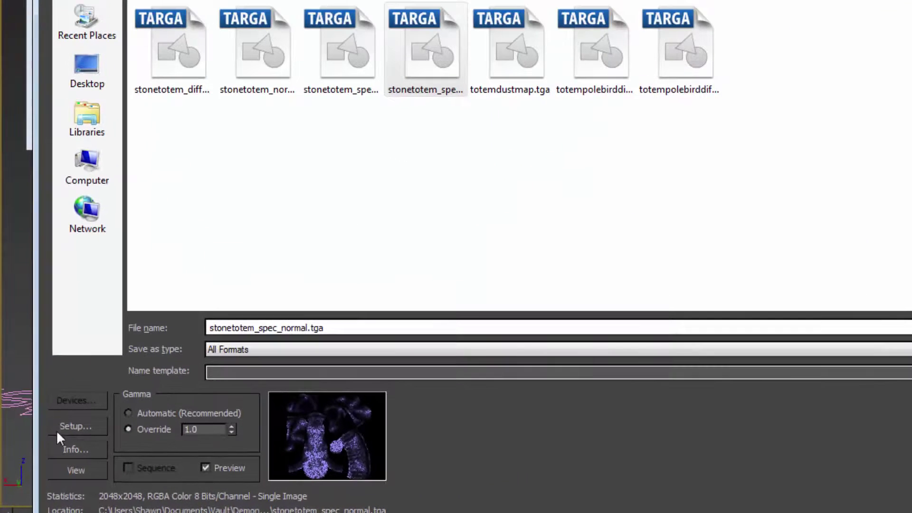
{"action": "left_click", "coordinate": [62, 426]}
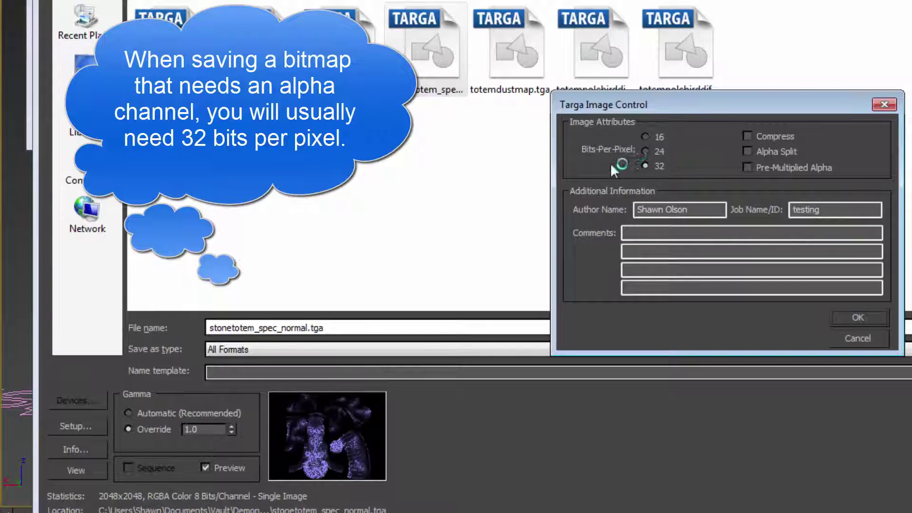
{"action": "left_click", "coordinate": [863, 319]}
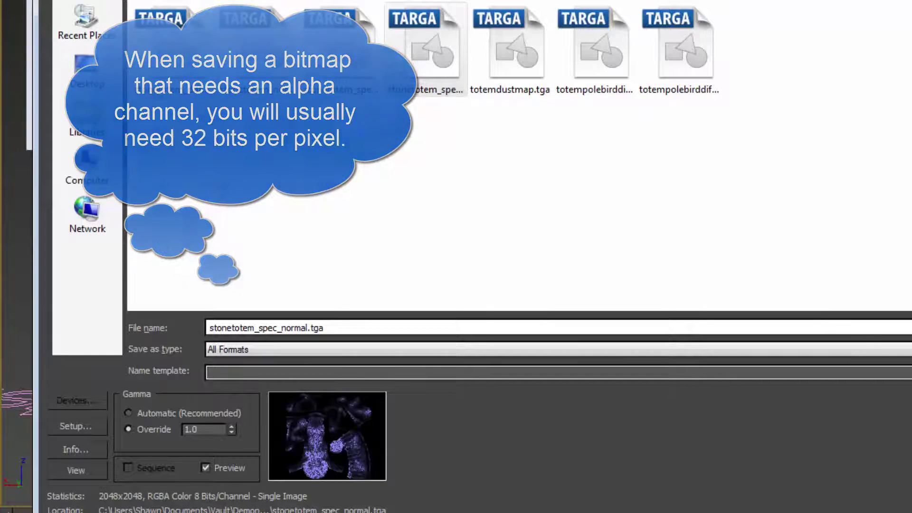
Step: Confirm the spec-normal save, widen the Slate editor and pull the Standard and bitmap nodes apart
{"action": "key", "text": "Return"}
{"action": "key", "text": "Return"}
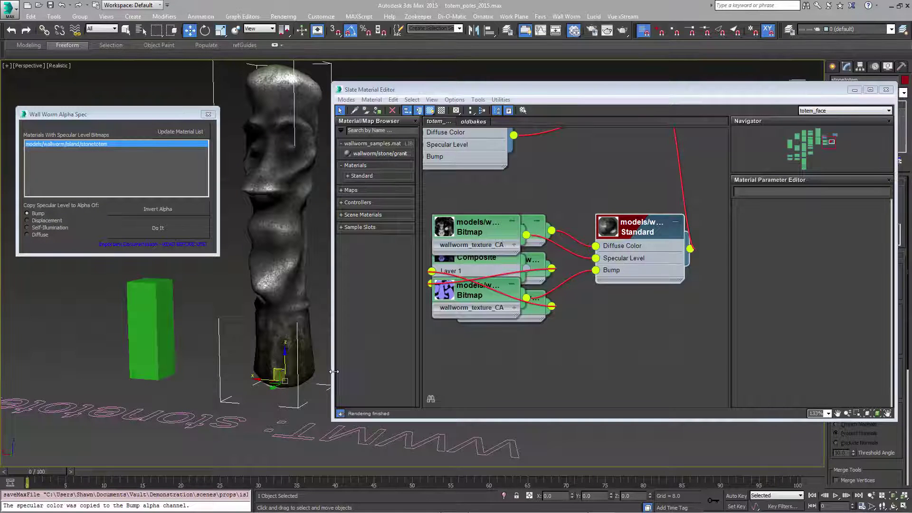
{"action": "left_click_drag", "start_coordinate": [334, 371], "coordinate": [324, 371]}
{"action": "middle_click_drag", "start_coordinate": [539, 336], "coordinate": [567, 253]}
{"action": "scroll", "coordinate": [602, 331], "scroll_direction": "down", "scroll_amount": 2}
{"action": "left_click_drag", "start_coordinate": [620, 186], "coordinate": [653, 277]}
{"action": "left_click_drag", "start_coordinate": [503, 176], "coordinate": [546, 322]}
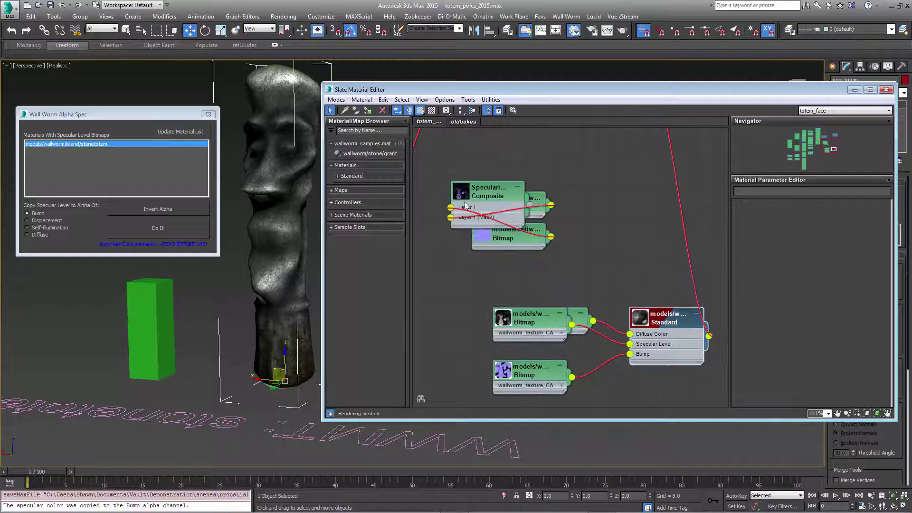
{"action": "left_click_drag", "start_coordinate": [504, 216], "coordinate": [411, 263]}
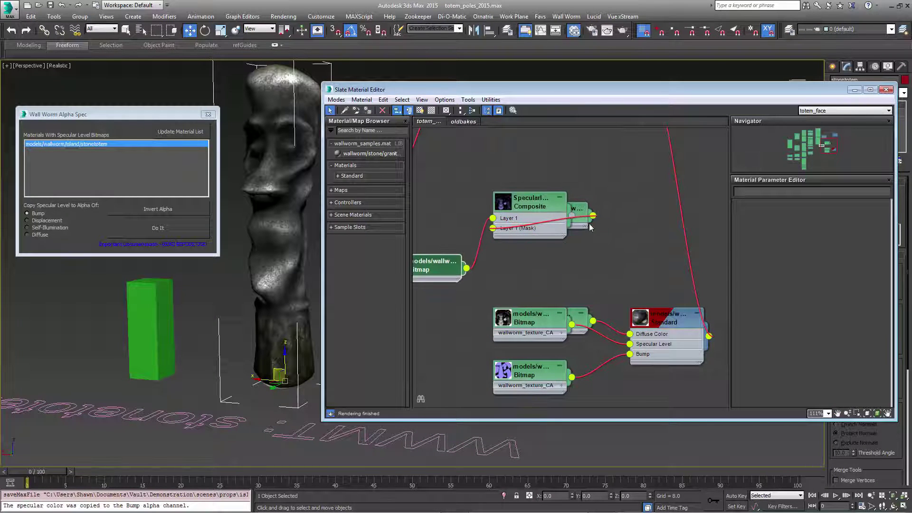
Step: Group the Specular Composite node with its dark and purple bitmaps, away from the other nodes
{"action": "left_click_drag", "start_coordinate": [574, 218], "coordinate": [472, 196]}
{"action": "middle_click_drag", "start_coordinate": [472, 195], "coordinate": [557, 191]}
{"action": "left_click_drag", "start_coordinate": [557, 192], "coordinate": [610, 222]}
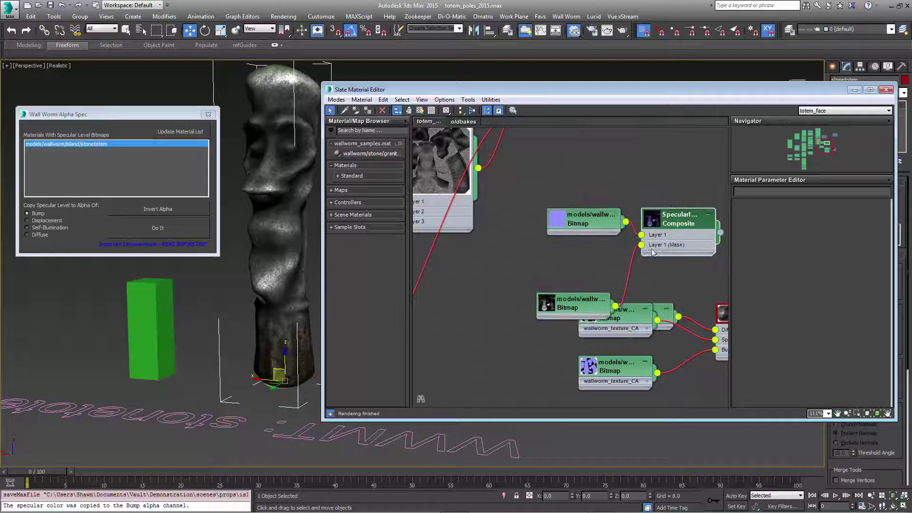
{"action": "middle_click_drag", "start_coordinate": [584, 290], "coordinate": [542, 260]}
{"action": "left_click_drag", "start_coordinate": [543, 259], "coordinate": [551, 223]}
{"action": "middle_click_drag", "start_coordinate": [591, 256], "coordinate": [527, 227]}
{"action": "left_click", "coordinate": [528, 280]}
{"action": "left_click_drag", "start_coordinate": [528, 280], "coordinate": [546, 292]}
{"action": "left_click_drag", "start_coordinate": [502, 319], "coordinate": [535, 340]}
Step: Pan the graph to frame the Standard material and its three bitmaps
{"action": "scroll", "coordinate": [538, 203], "scroll_direction": "up", "scroll_amount": 2}
{"action": "middle_click_drag", "start_coordinate": [538, 203], "coordinate": [527, 216]}
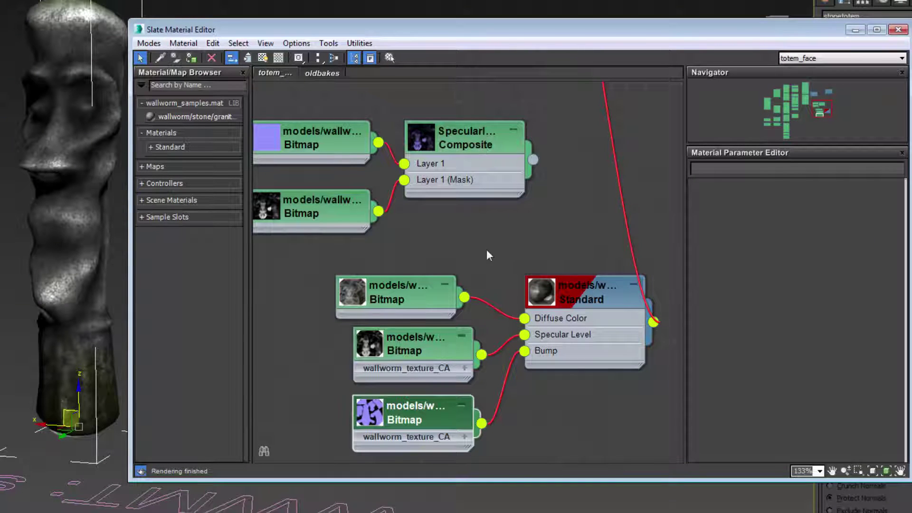
{"action": "middle_click_drag", "start_coordinate": [328, 226], "coordinate": [360, 221]}
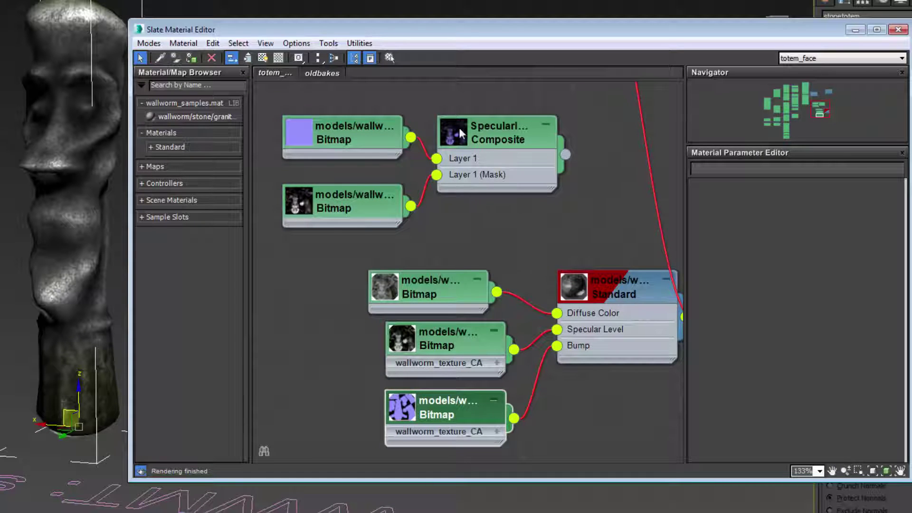
{"action": "middle_click_drag", "start_coordinate": [543, 378], "coordinate": [492, 294]}
Step: Line up the top bitmap node with the specular and bump bitmap nodes
{"action": "scroll", "coordinate": [481, 306], "scroll_direction": "up", "scroll_amount": 2}
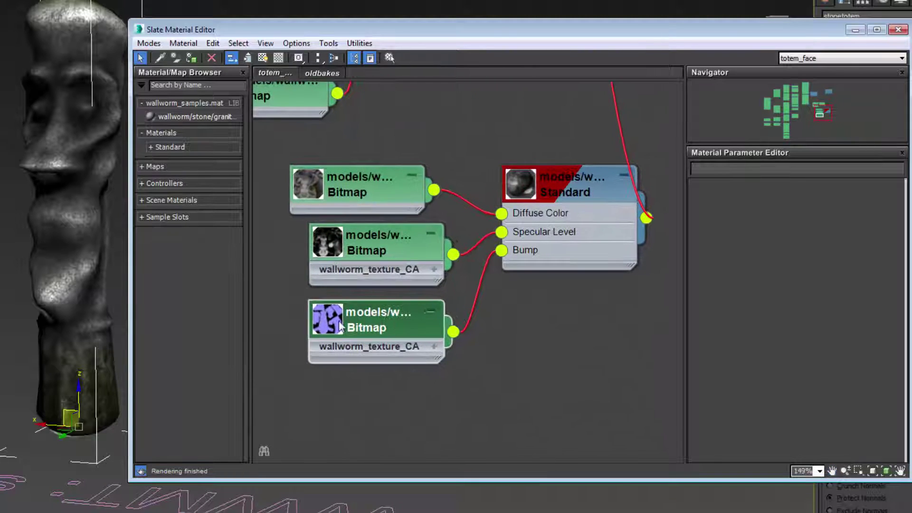
{"action": "left_click_drag", "start_coordinate": [343, 209], "coordinate": [364, 201]}
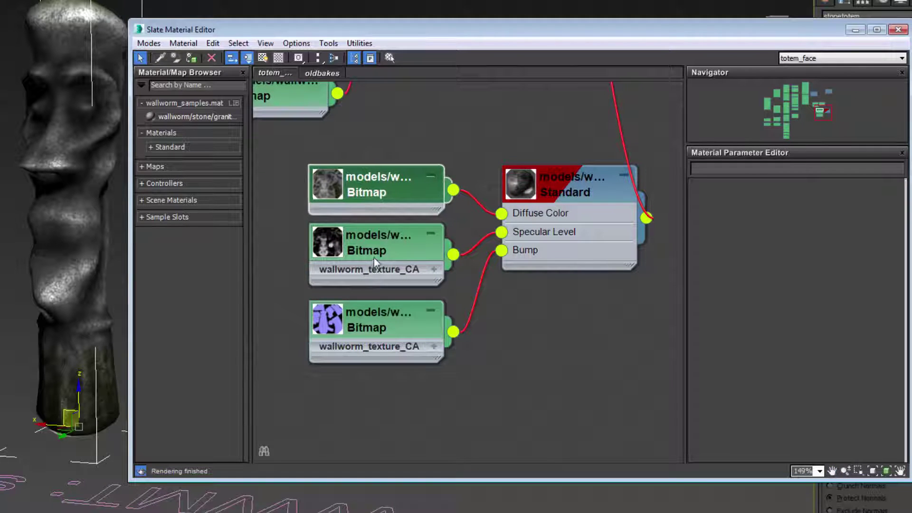
{"action": "left_click", "coordinate": [375, 255]}
{"action": "left_click", "coordinate": [385, 312]}
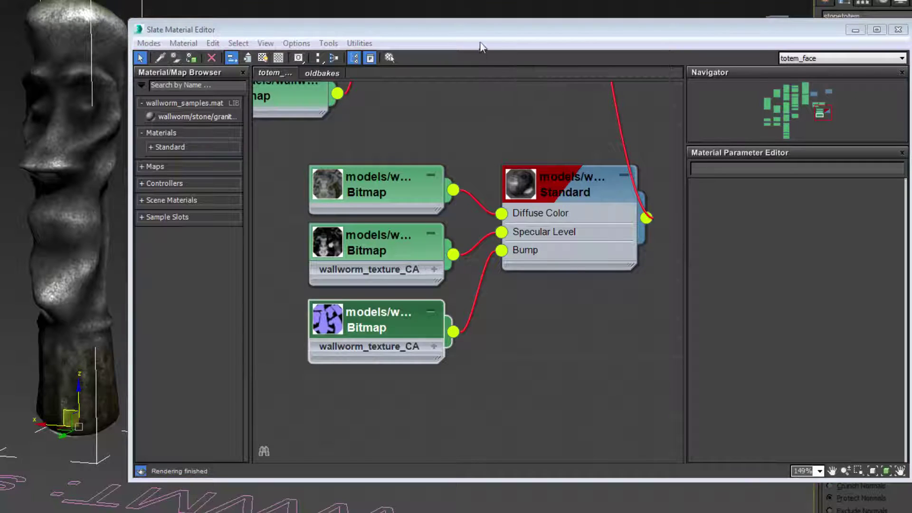
Step: Review the Bump and Specular bitmaps, both using stonetotem_spec_normal.tga, the specular reading Alpha
{"action": "left_click_drag", "start_coordinate": [482, 20], "coordinate": [481, 0]}
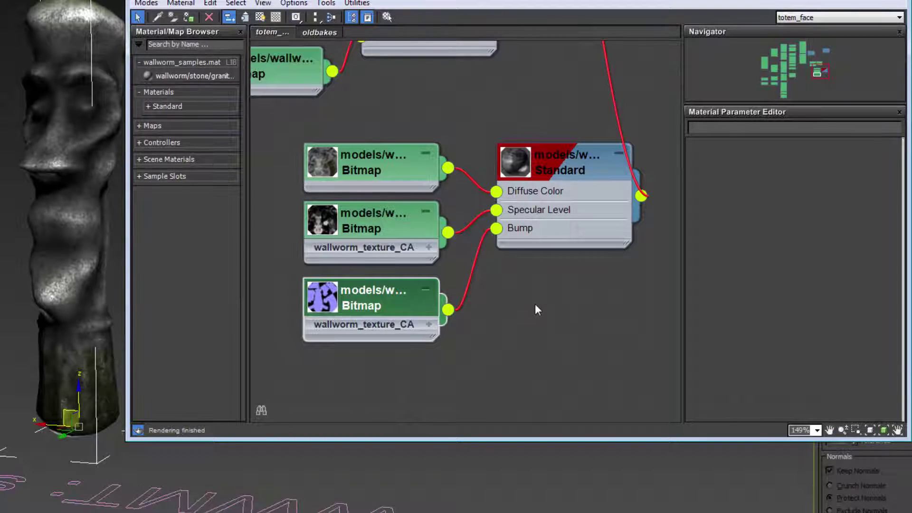
{"action": "double_click", "coordinate": [364, 307]}
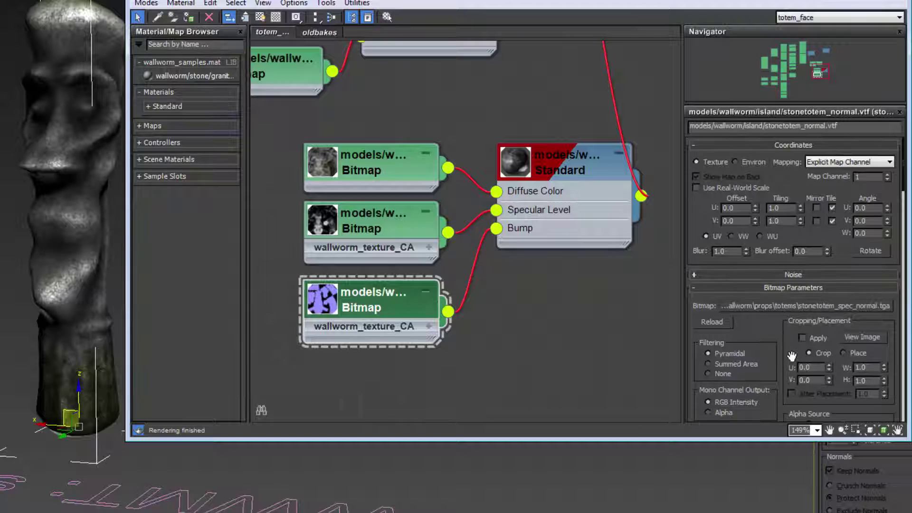
{"action": "double_click", "coordinate": [349, 219]}
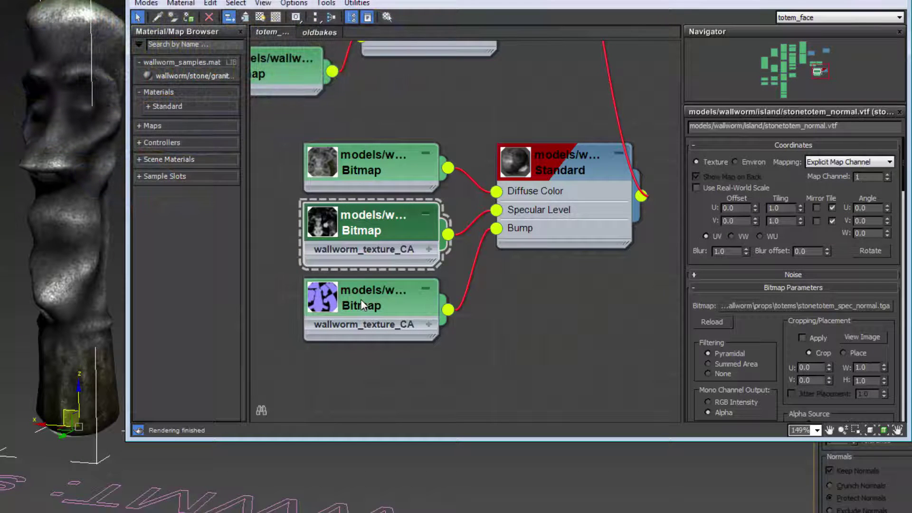
Step: Check the specular bitmap's Alpha as Gray output and its Wall Worm path stonetotem_spec_normal.vtf
{"action": "left_click", "coordinate": [360, 298]}
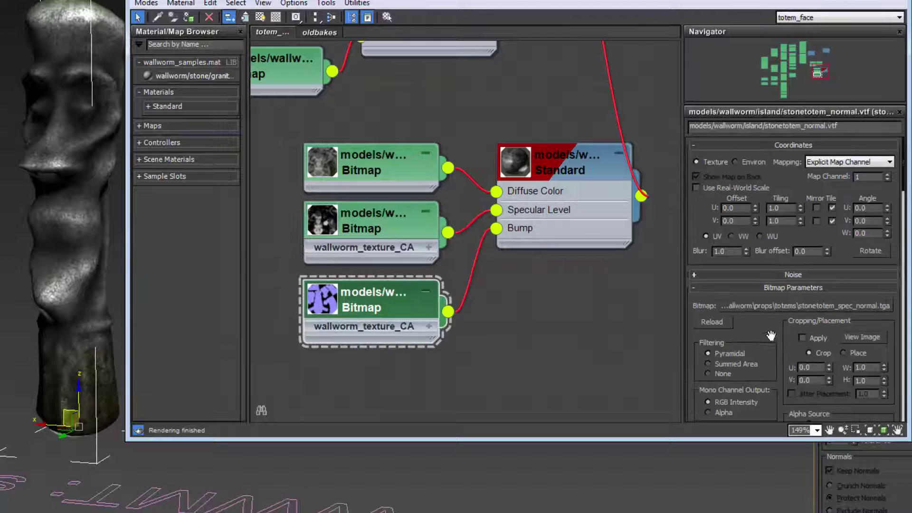
{"action": "left_click_drag", "start_coordinate": [770, 336], "coordinate": [754, 248]}
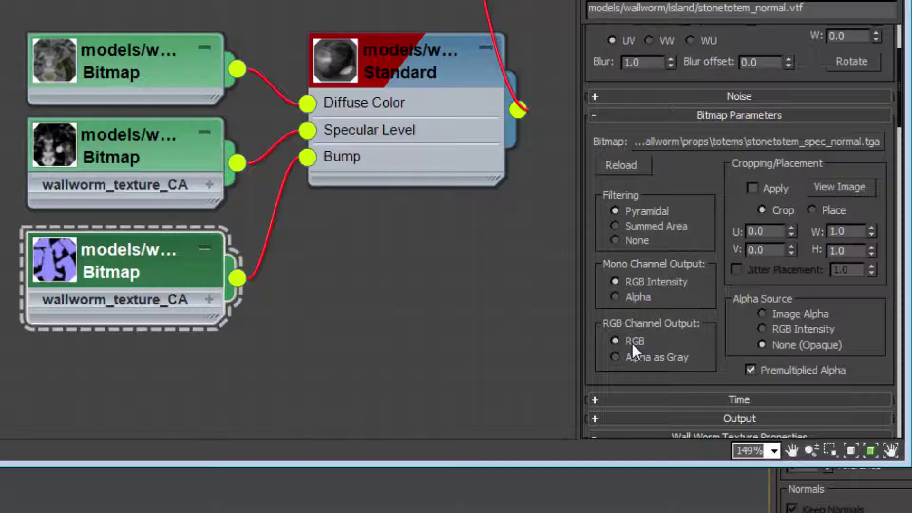
{"action": "double_click", "coordinate": [92, 142]}
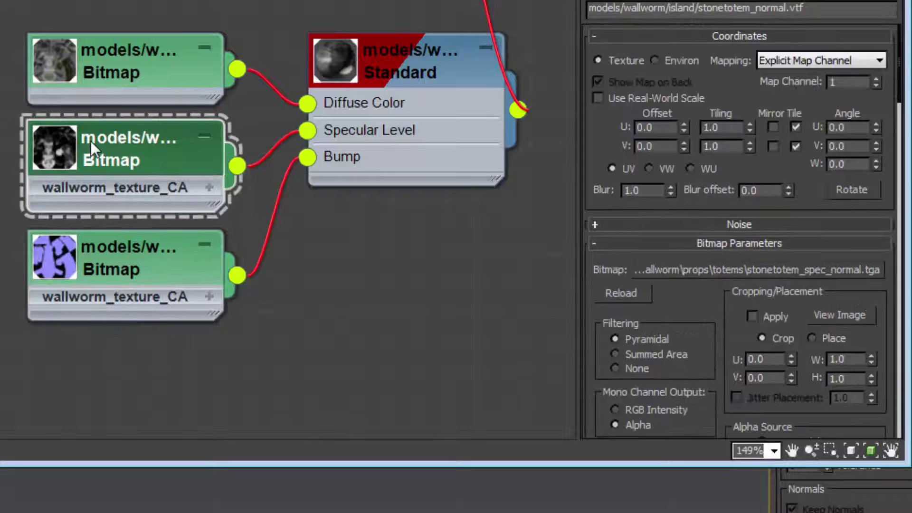
{"action": "left_click_drag", "start_coordinate": [705, 338], "coordinate": [670, 106]}
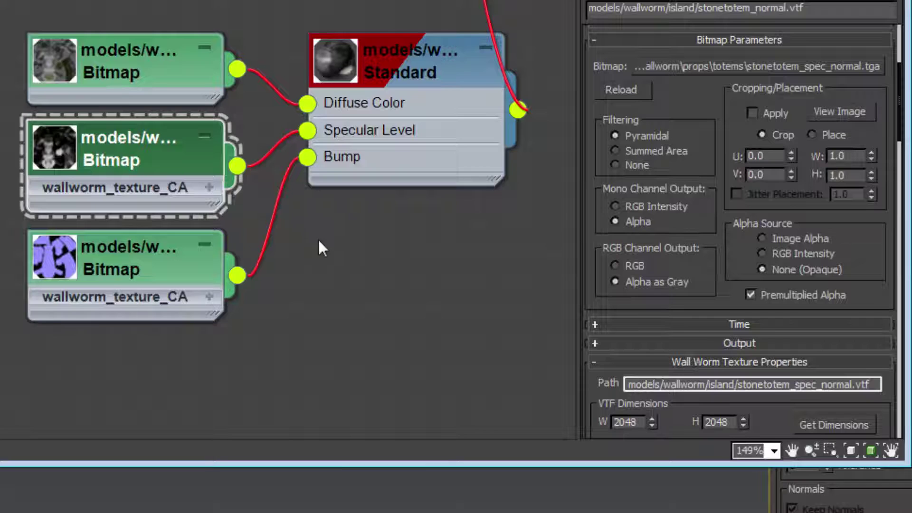
{"action": "middle_click_drag", "start_coordinate": [318, 240], "coordinate": [372, 245]}
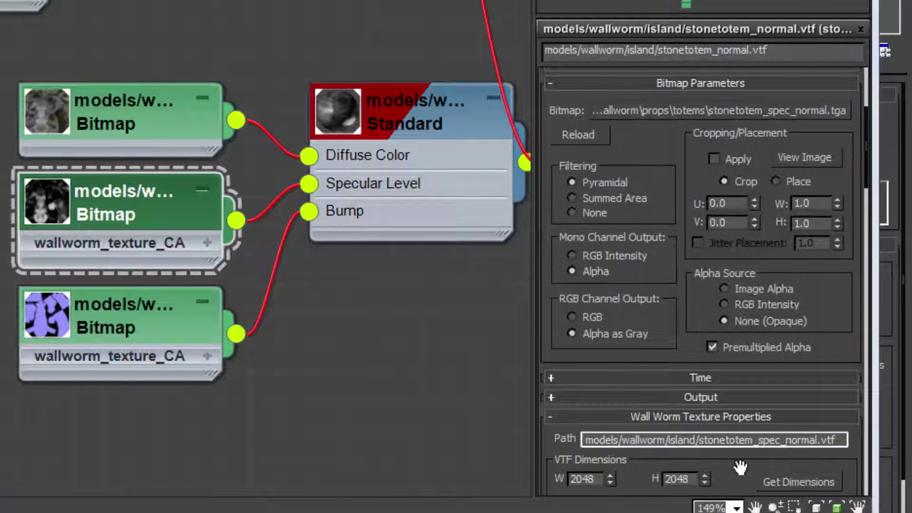
{"action": "left_click_drag", "start_coordinate": [740, 468], "coordinate": [743, 68]}
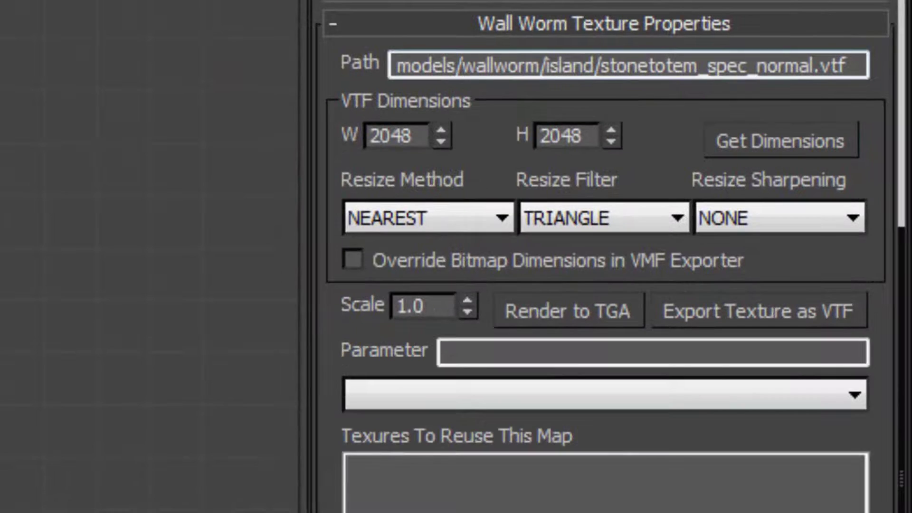
{"action": "scroll", "coordinate": [536, 421], "scroll_direction": "up", "scroll_amount": 3}
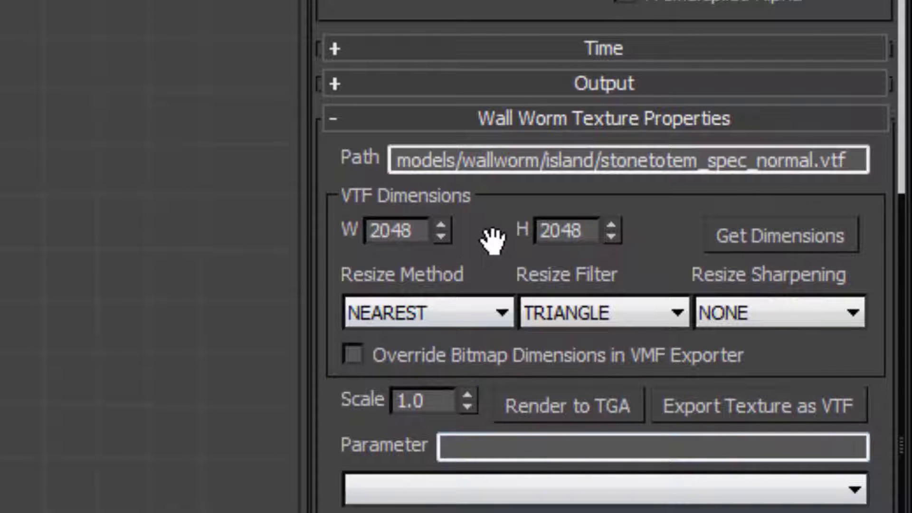
{"action": "left_click_drag", "start_coordinate": [378, 433], "coordinate": [376, 144]}
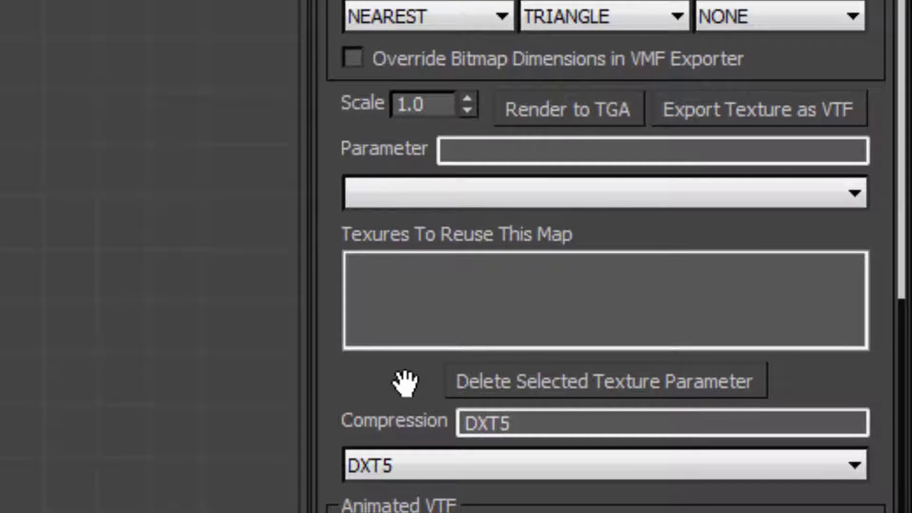
{"action": "scroll", "coordinate": [606, 257], "scroll_direction": "down", "scroll_amount": 5}
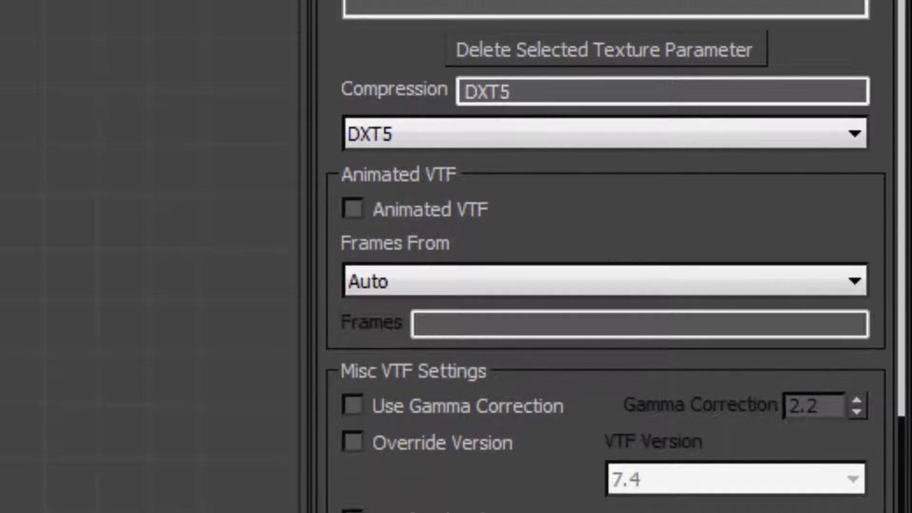
{"action": "scroll", "coordinate": [606, 257], "scroll_direction": "down", "scroll_amount": 8}
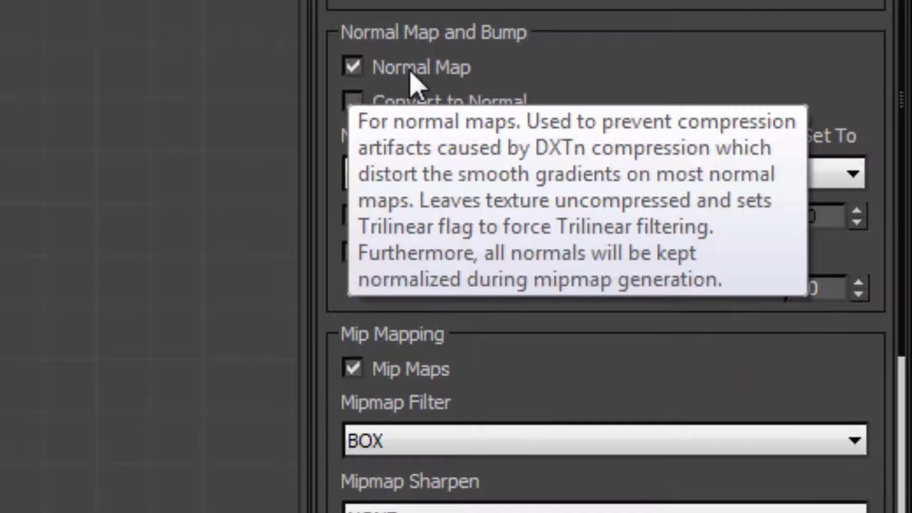
{"action": "scroll", "coordinate": [636, 76], "scroll_direction": "up", "scroll_amount": 1}
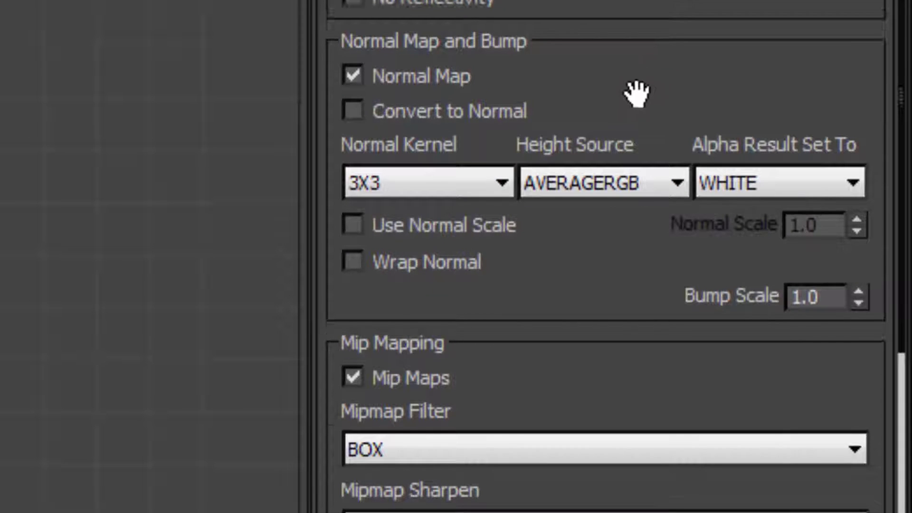
{"action": "scroll", "coordinate": [546, 118], "scroll_direction": "down", "scroll_amount": 5}
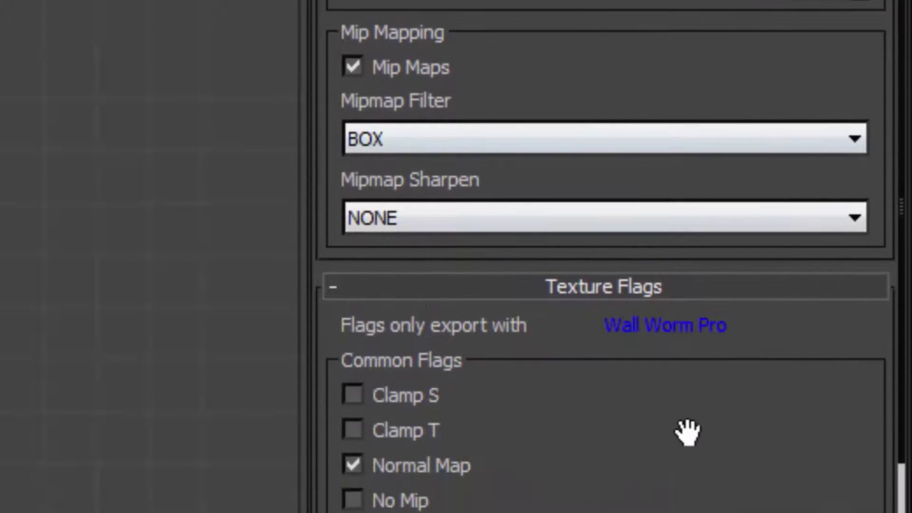
{"action": "scroll", "coordinate": [708, 381], "scroll_direction": "up", "scroll_amount": 5}
{"action": "scroll", "coordinate": [504, 428], "scroll_direction": "up", "scroll_amount": 8}
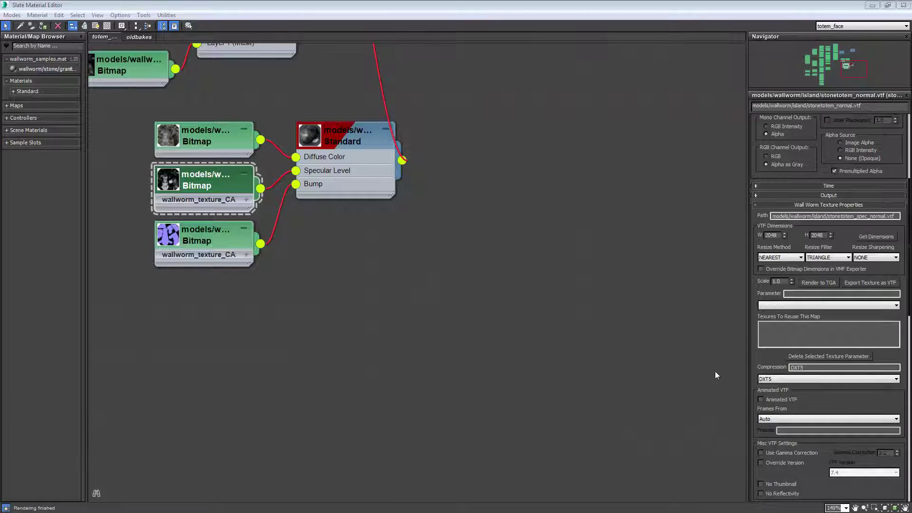
Step: Lower the Slate editor to reveal the viewport, show the diffuse bitmap's settings, and select the totem
{"action": "left_click_drag", "start_coordinate": [612, 5], "coordinate": [620, 147]}
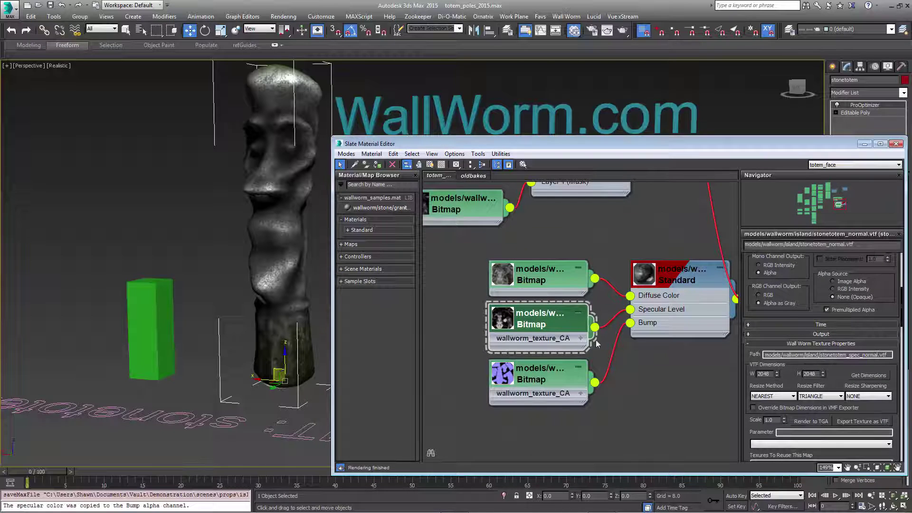
{"action": "left_click", "coordinate": [554, 287]}
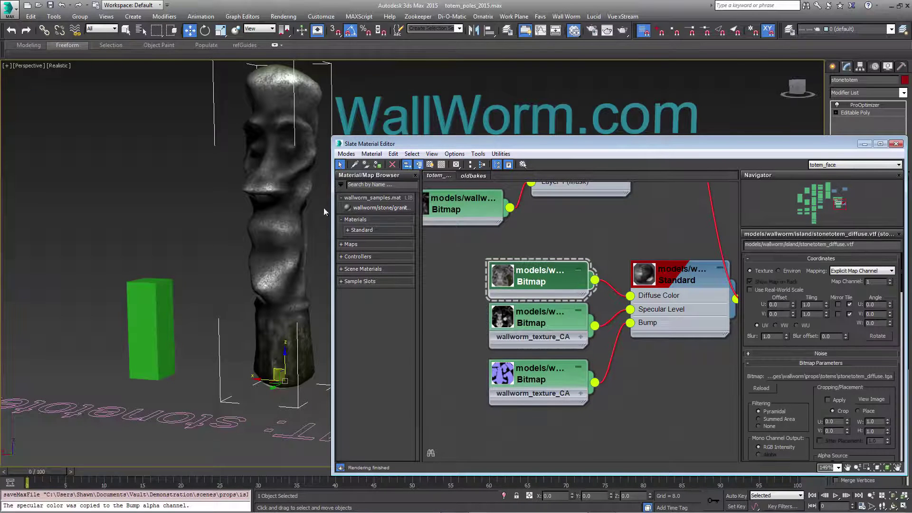
{"action": "left_click", "coordinate": [267, 188]}
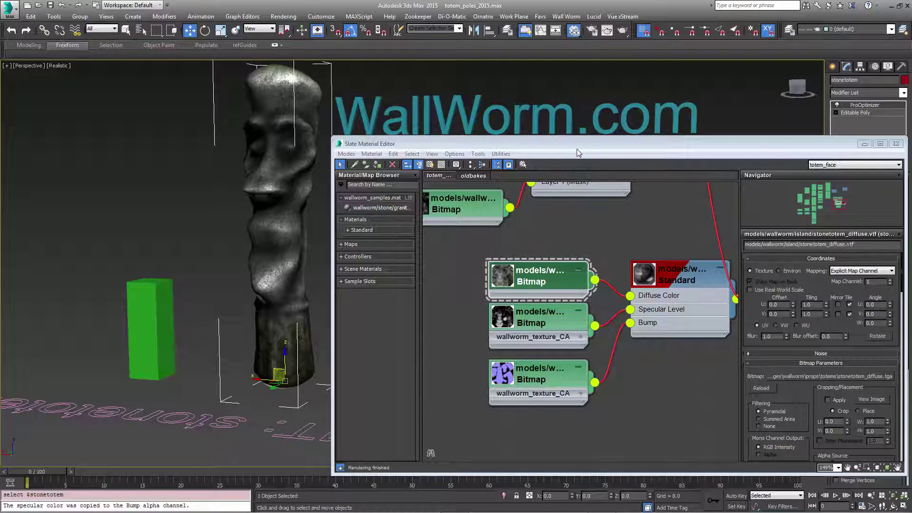
{"action": "left_click_drag", "start_coordinate": [577, 149], "coordinate": [578, 158]}
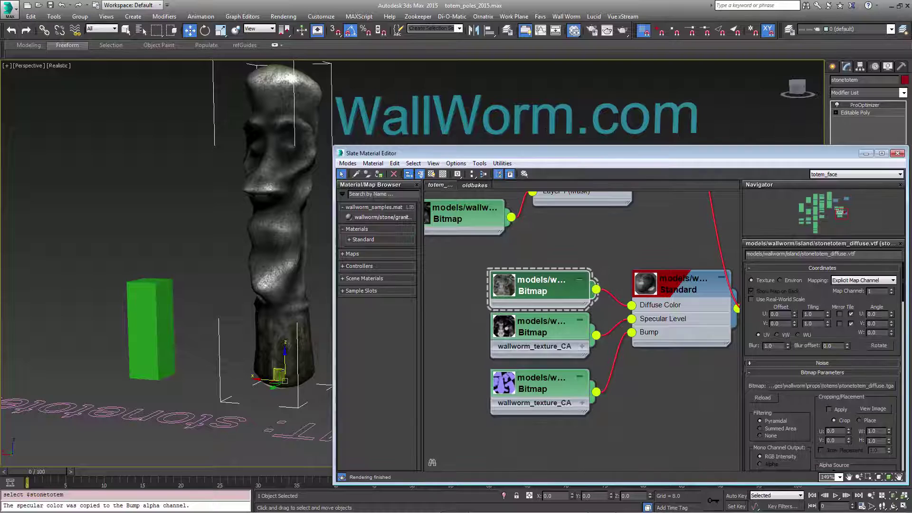
{"action": "left_click", "coordinate": [259, 199]}
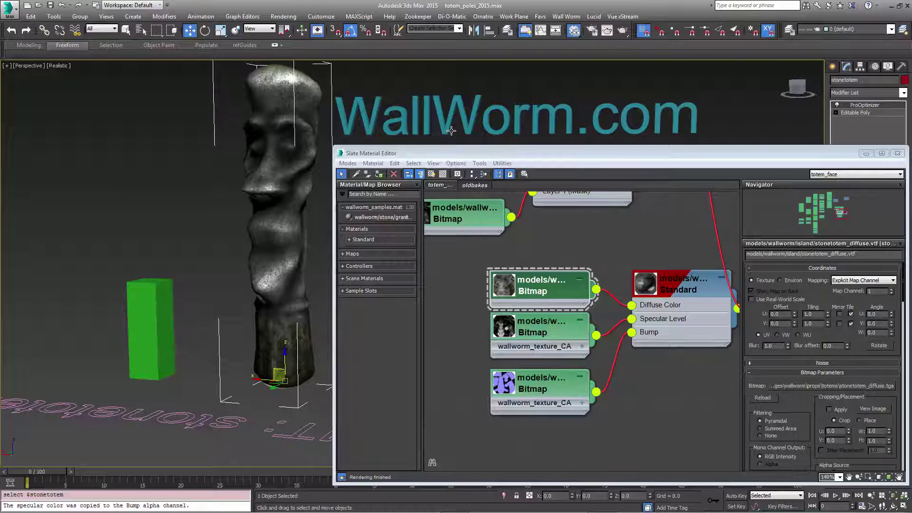
Step: Bring up the Wall Worm Materials submenu from the Wall Worm menu
{"action": "left_click", "coordinate": [568, 17]}
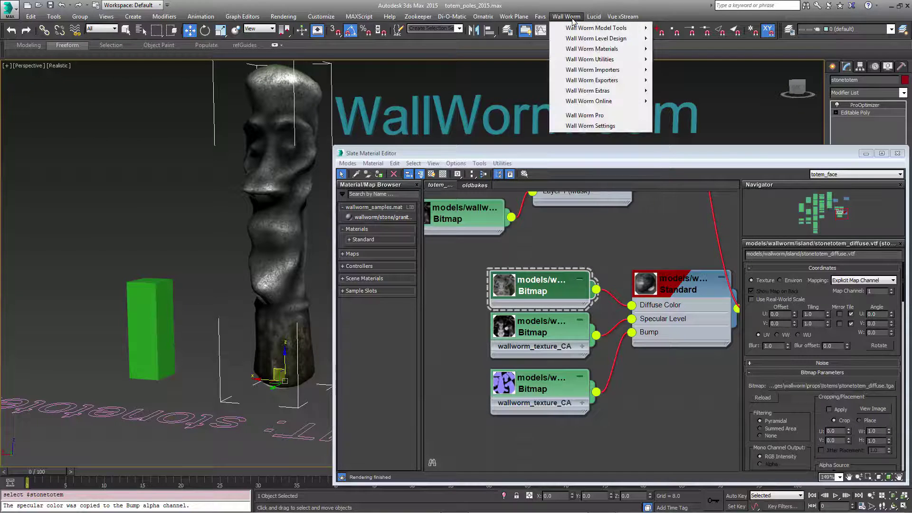
{"action": "left_click", "coordinate": [644, 268]}
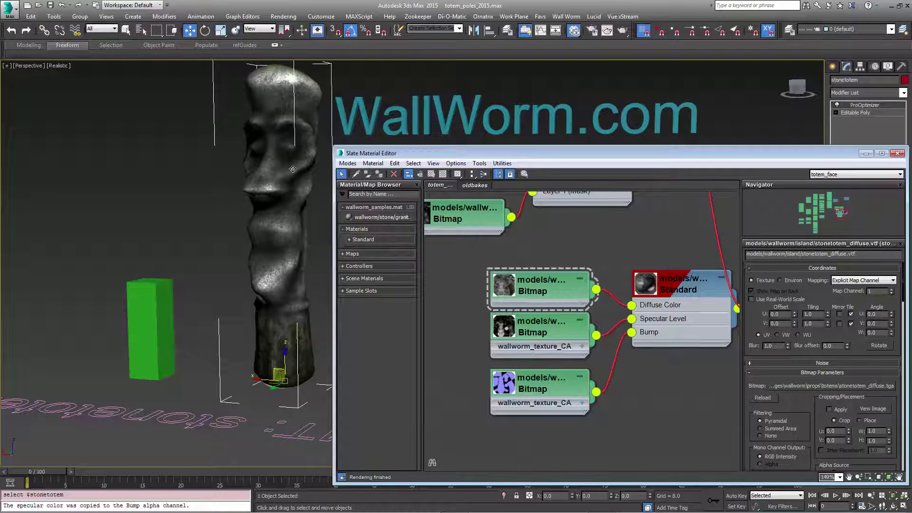
{"action": "left_click", "coordinate": [577, 18]}
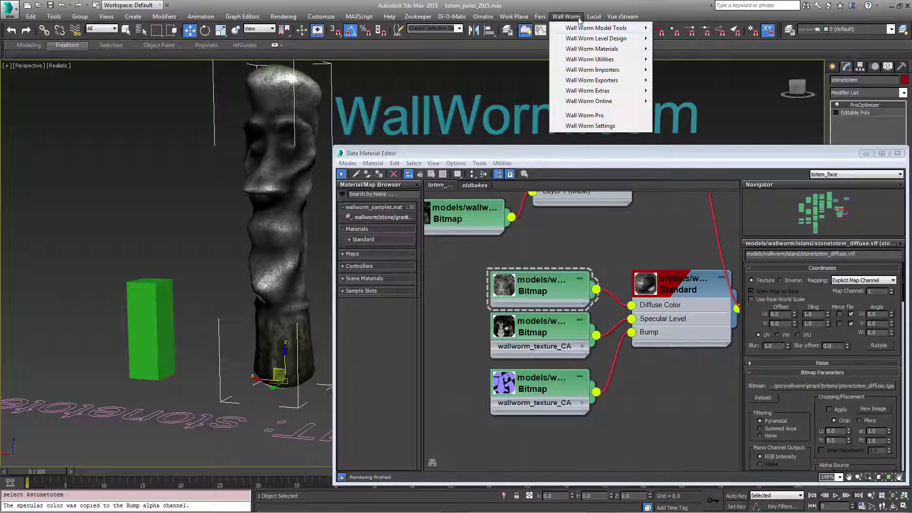
{"action": "mouse_move", "coordinate": [592, 52]}
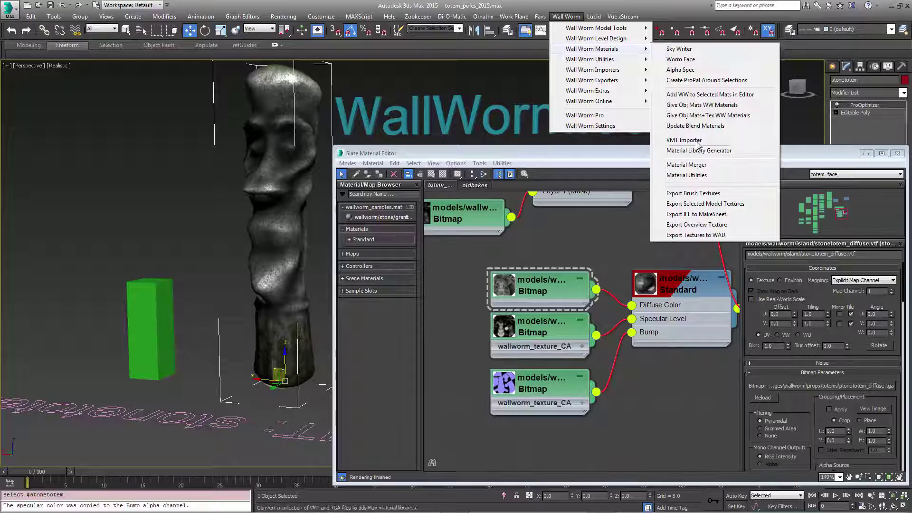
Step: Add Wall Worm attributes to the totem material, tick For Model, and keep VertexLitGeneric as source shader
{"action": "left_click", "coordinate": [708, 116]}
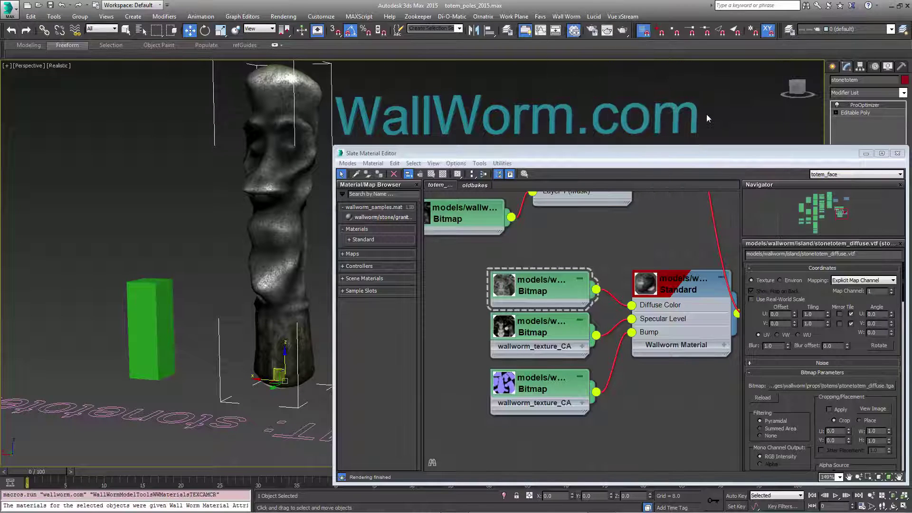
{"action": "double_click", "coordinate": [671, 291]}
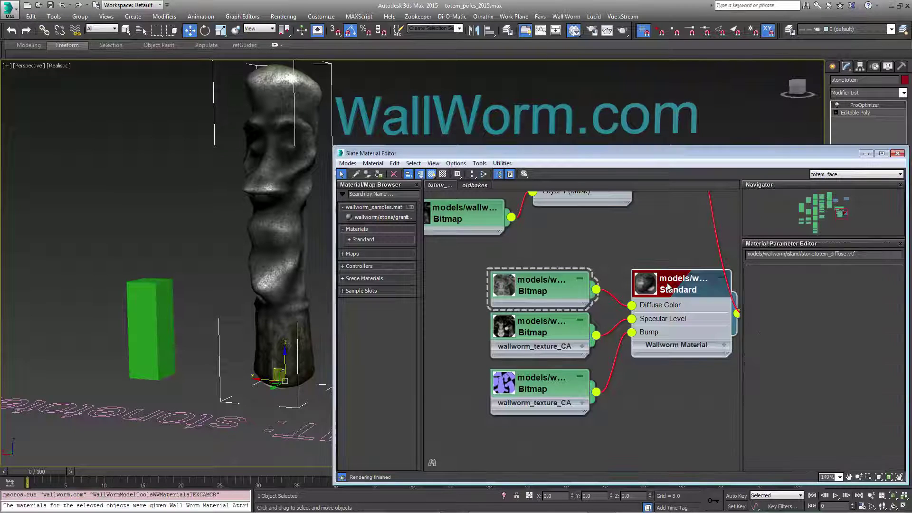
{"action": "left_click_drag", "start_coordinate": [656, 148], "coordinate": [592, 96]}
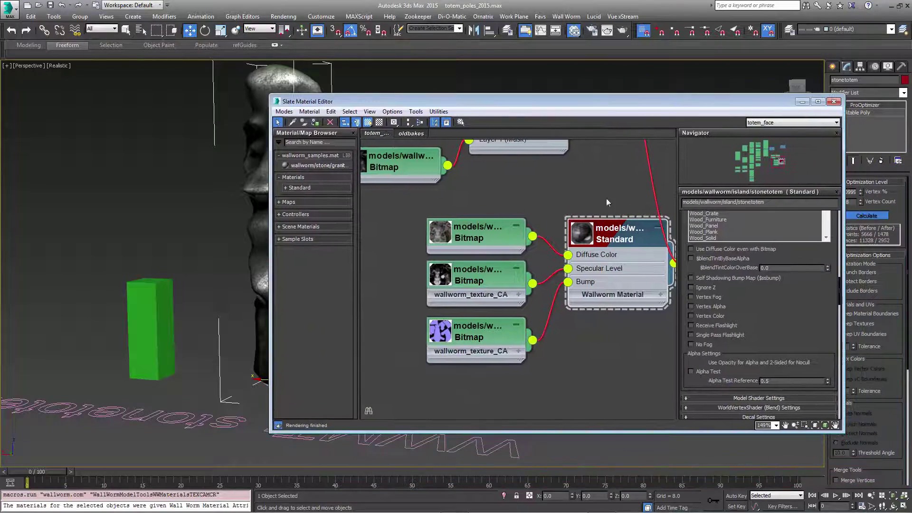
{"action": "scroll", "coordinate": [762, 298], "scroll_direction": "up", "scroll_amount": 5}
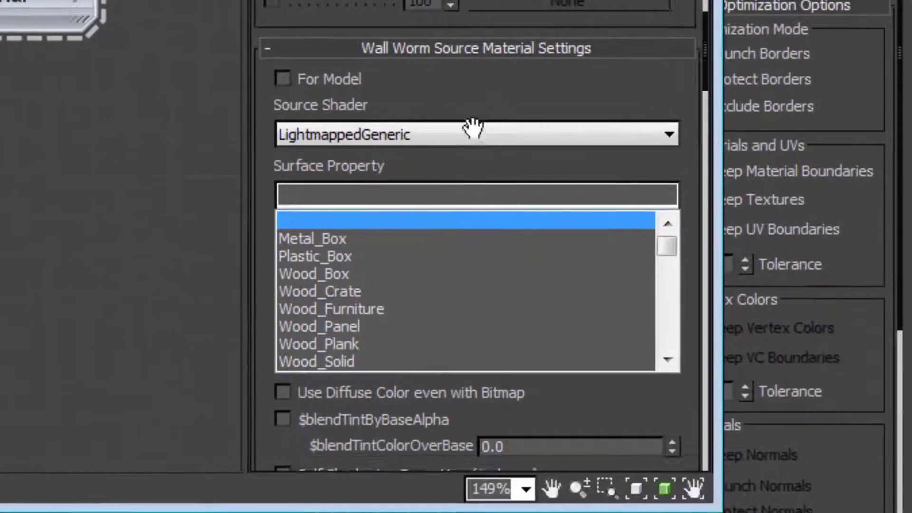
{"action": "scroll", "coordinate": [472, 127], "scroll_direction": "up", "scroll_amount": 1}
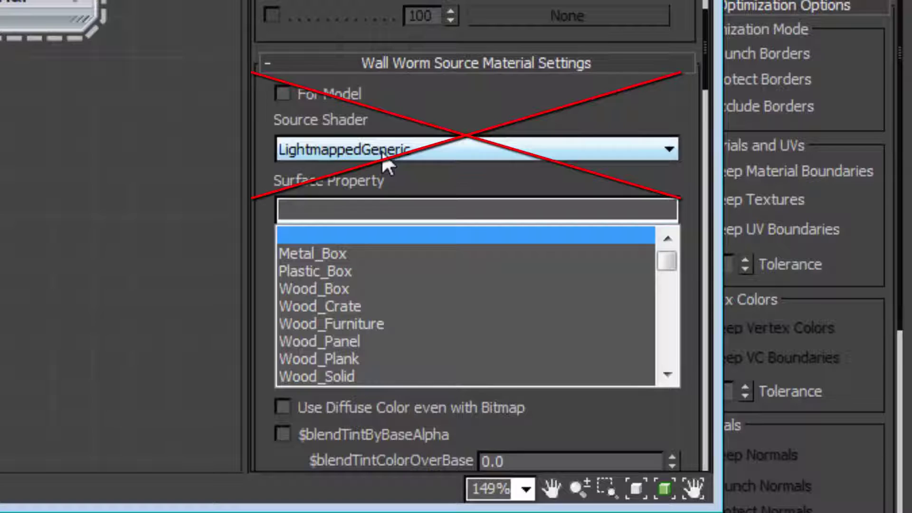
{"action": "left_click", "coordinate": [283, 94]}
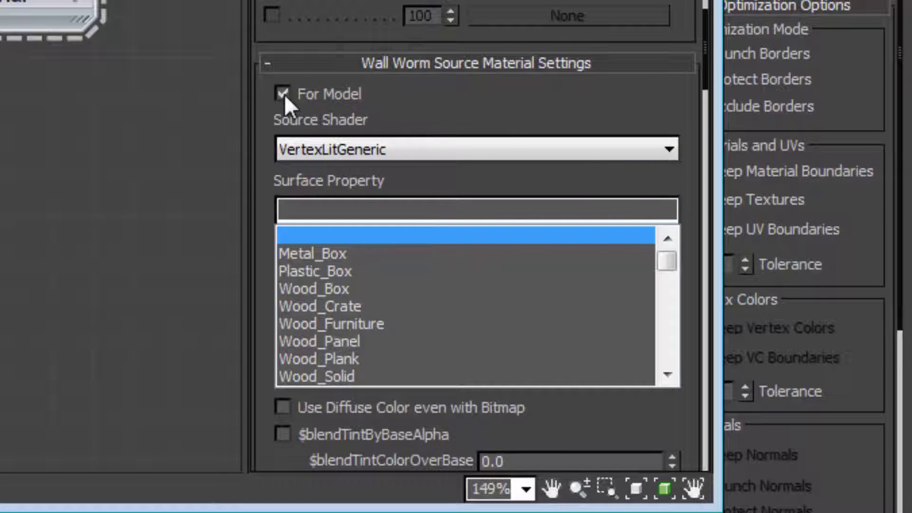
{"action": "left_click", "coordinate": [332, 149]}
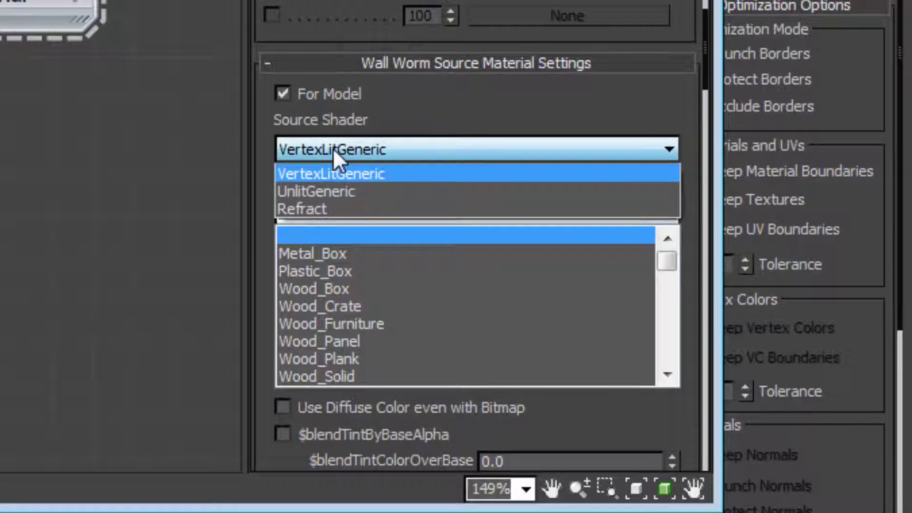
{"action": "left_click", "coordinate": [332, 149]}
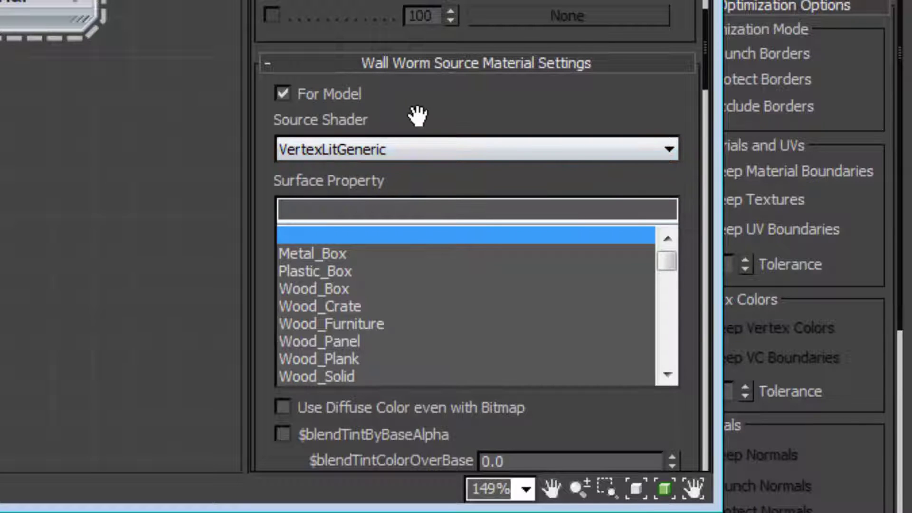
Step: Auto-arrange the material nodes, move the Specular Composite tree near the material, and frame the totem
{"action": "left_click_drag", "start_coordinate": [436, 80], "coordinate": [468, 66]}
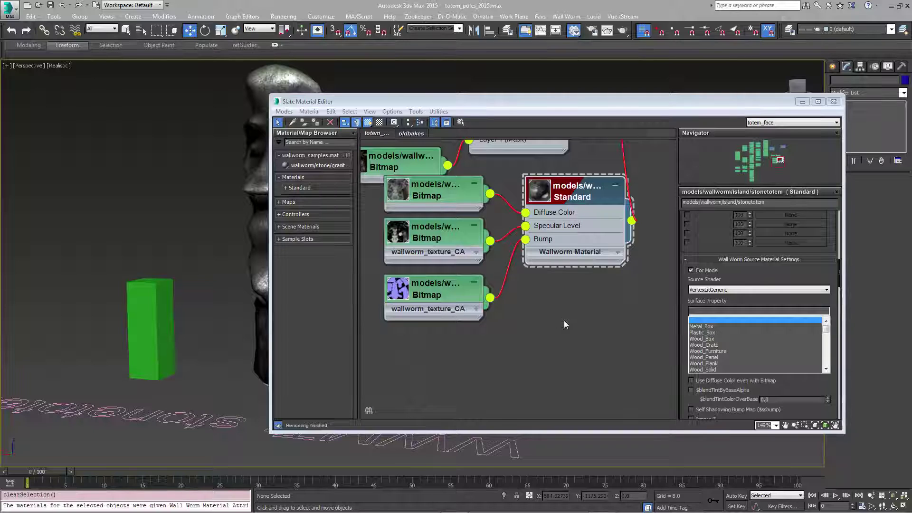
{"action": "scroll", "coordinate": [616, 347], "scroll_direction": "down", "scroll_amount": 3}
{"action": "middle_click_drag", "start_coordinate": [605, 332], "coordinate": [579, 317]}
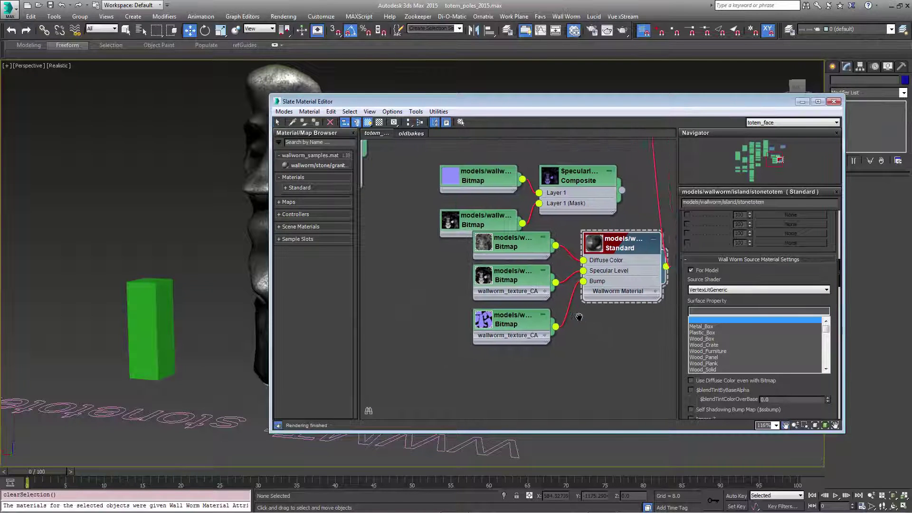
{"action": "key", "text": "l"}
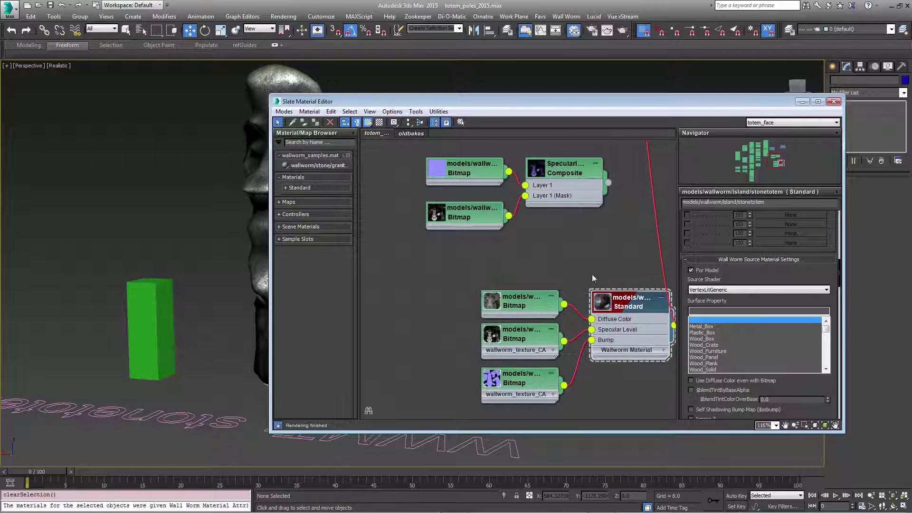
{"action": "left_click_drag", "start_coordinate": [552, 172], "coordinate": [542, 217]}
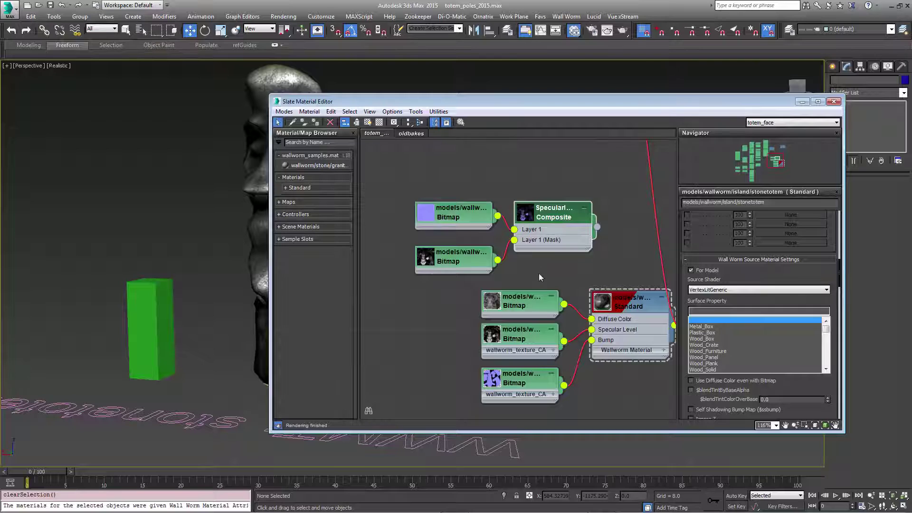
{"action": "scroll", "coordinate": [546, 260], "scroll_direction": "up", "scroll_amount": 2}
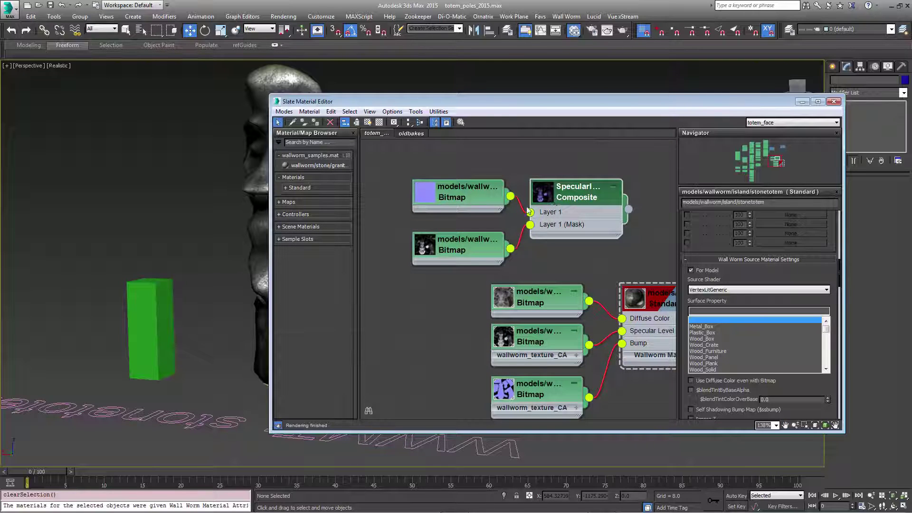
{"action": "left_click_drag", "start_coordinate": [418, 101], "coordinate": [461, 64]}
{"action": "middle_click_drag", "start_coordinate": [273, 235], "coordinate": [206, 270]}
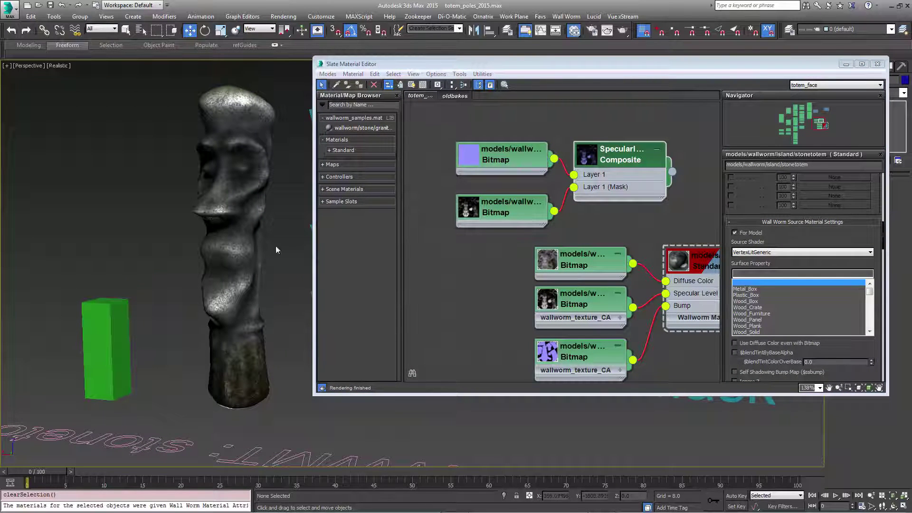
Step: Open the specular mask bitmap and expand its Output rollout to show the mono color map curve
{"action": "double_click", "coordinate": [490, 205]}
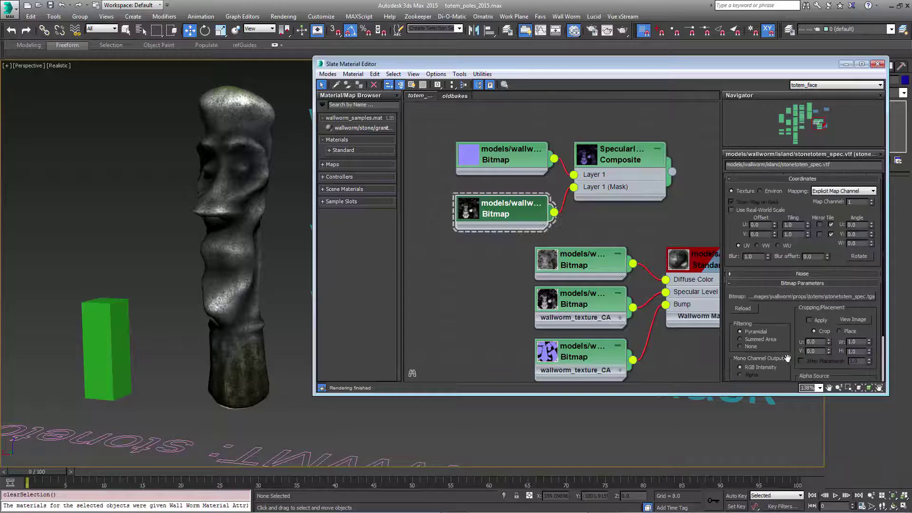
{"action": "left_click", "coordinate": [736, 377]}
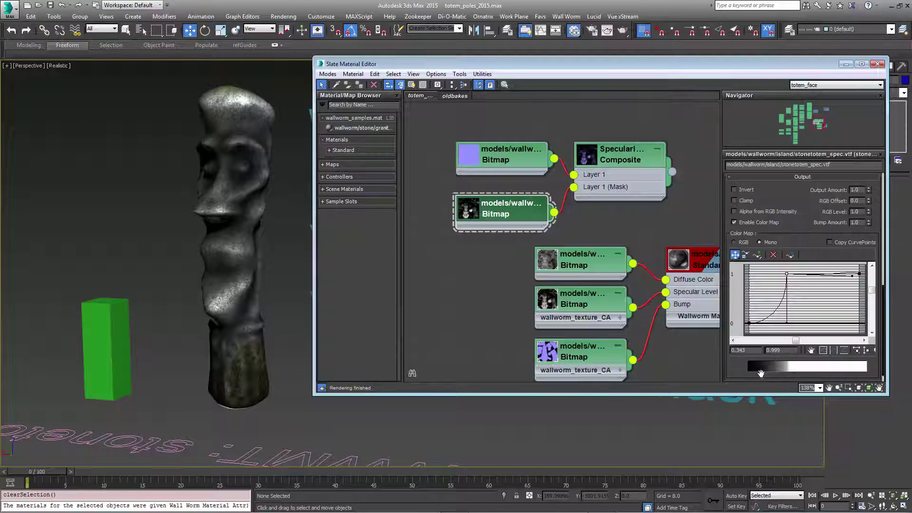
{"action": "scroll", "coordinate": [786, 202], "scroll_direction": "up", "scroll_amount": 4}
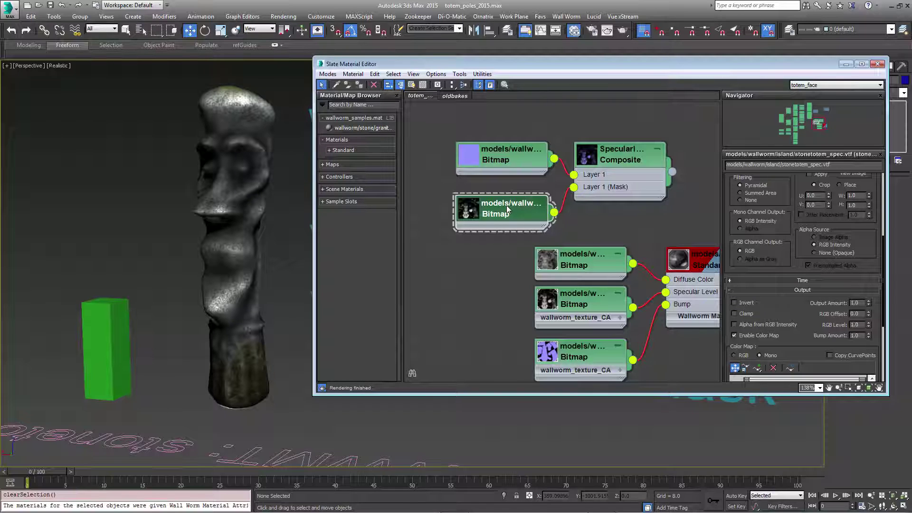
{"action": "right_click", "coordinate": [593, 158]}
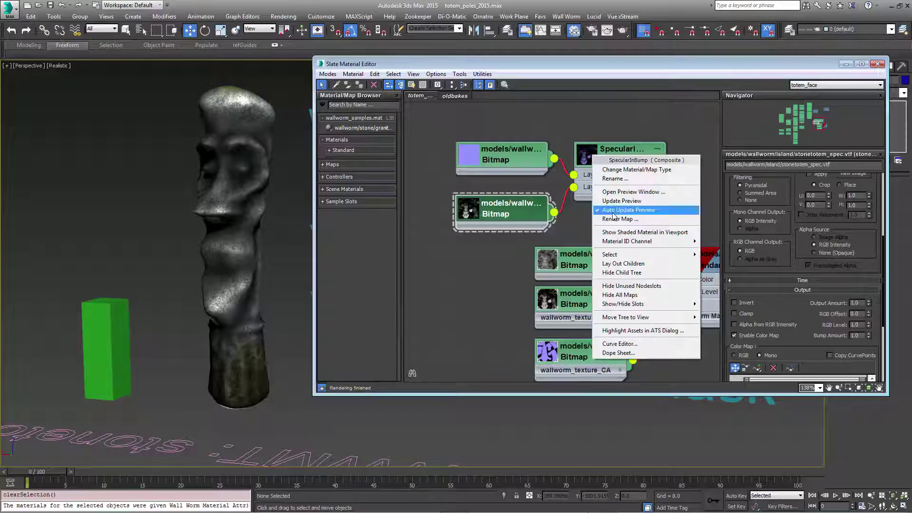
{"action": "left_click", "coordinate": [550, 311]}
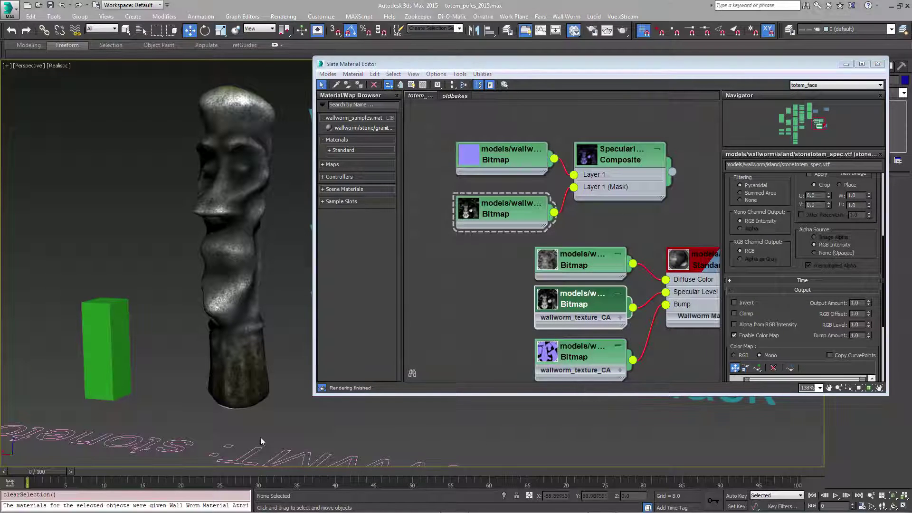
Step: Open Wall Worm Model Tools and launch Export VTFs for the stonetotem material's textures
{"action": "left_click", "coordinate": [564, 18]}
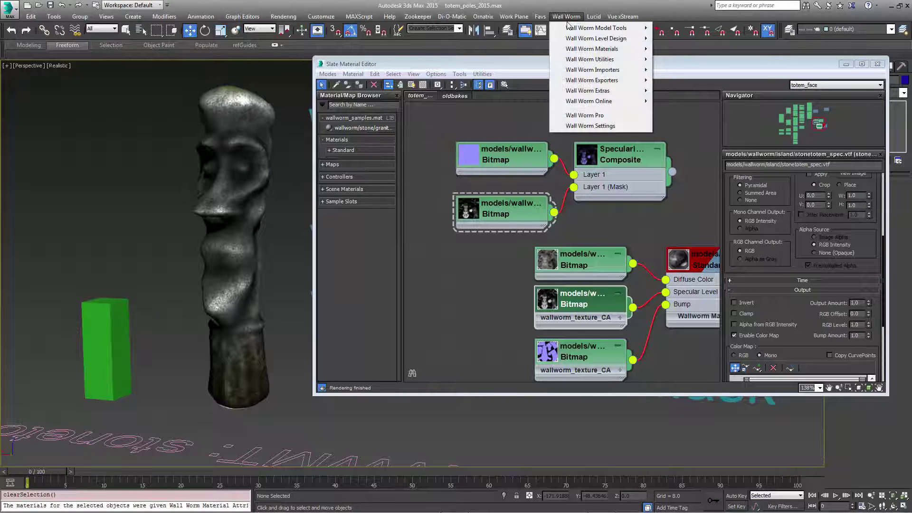
{"action": "mouse_move", "coordinate": [570, 27]}
{"action": "left_click", "coordinate": [696, 28]}
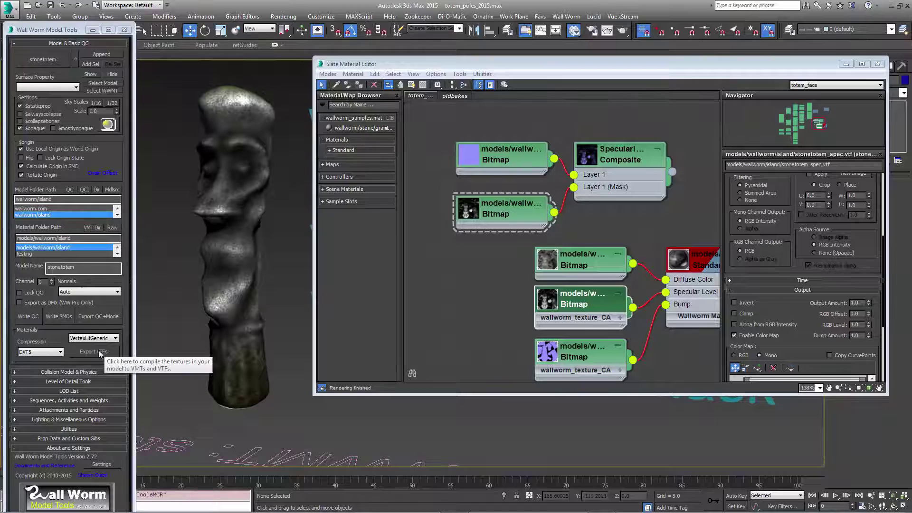
{"action": "left_click", "coordinate": [99, 351]}
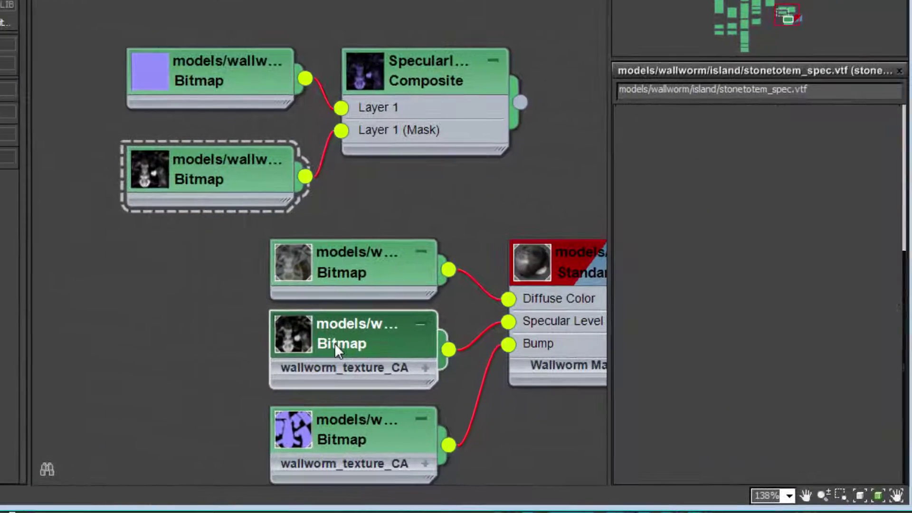
Step: Review the Specular Level bitmap's Wall Worm Texture Properties and Normal Map options for stonetotem_spec_normal.vtf
{"action": "double_click", "coordinate": [774, 400]}
{"action": "scroll", "coordinate": [617, 456], "scroll_direction": "down", "scroll_amount": 10}
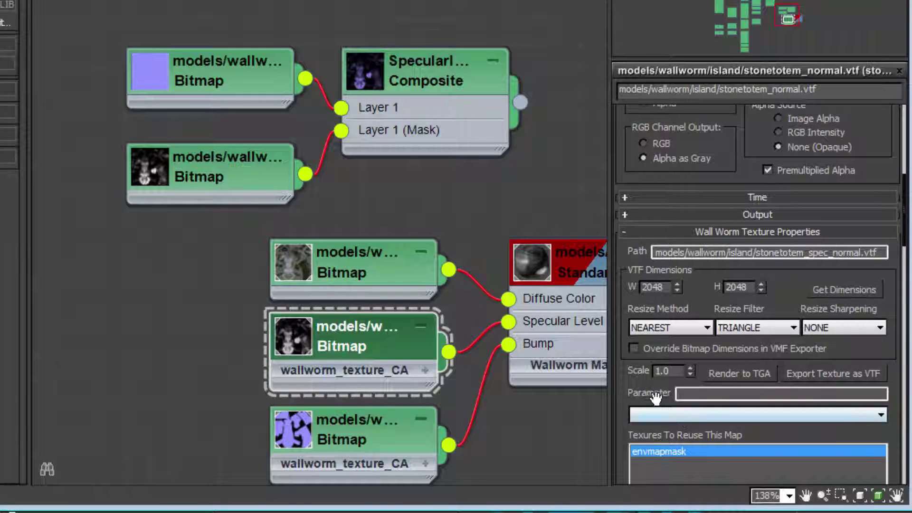
{"action": "scroll", "coordinate": [750, 266], "scroll_direction": "down", "scroll_amount": 8}
{"action": "scroll", "coordinate": [772, 304], "scroll_direction": "down", "scroll_amount": 3}
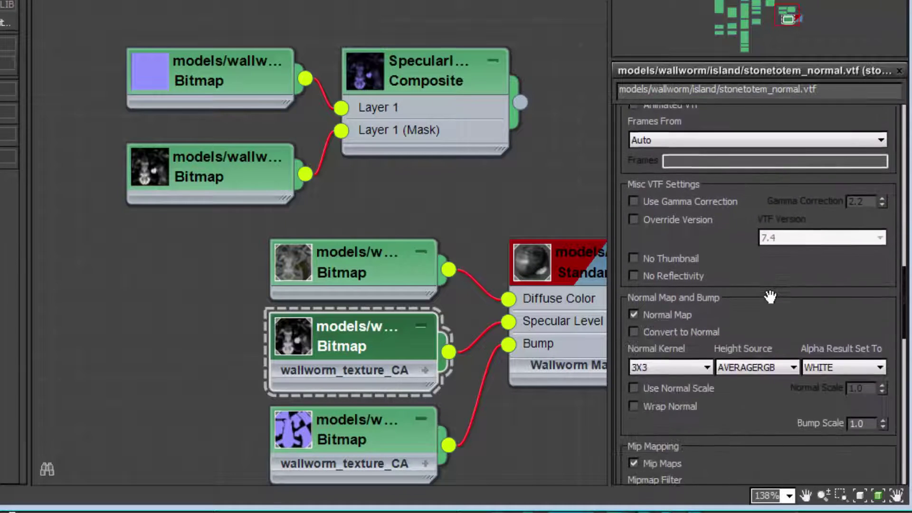
{"action": "mouse_move", "coordinate": [639, 312]}
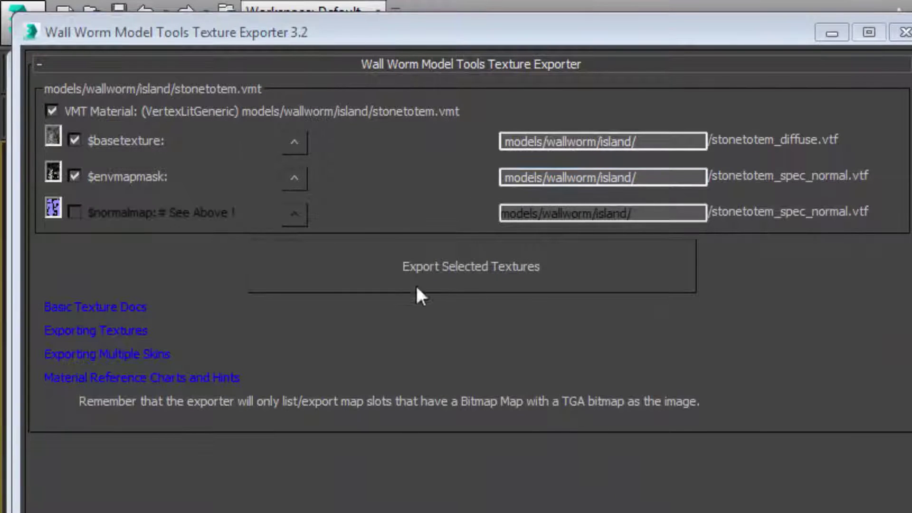
Step: Export the selected stonetotem textures and VMT, confirm the message, and close the Texture Exporter
{"action": "left_click", "coordinate": [471, 275]}
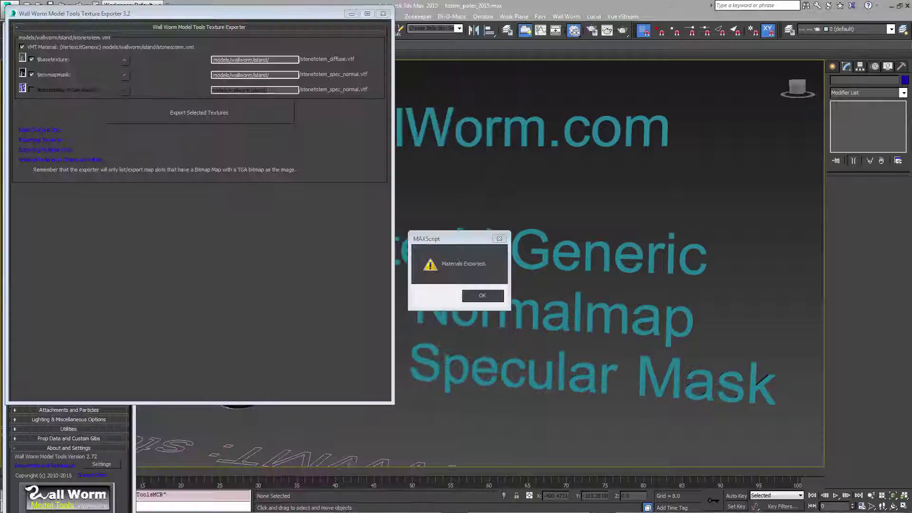
{"action": "left_click", "coordinate": [482, 295]}
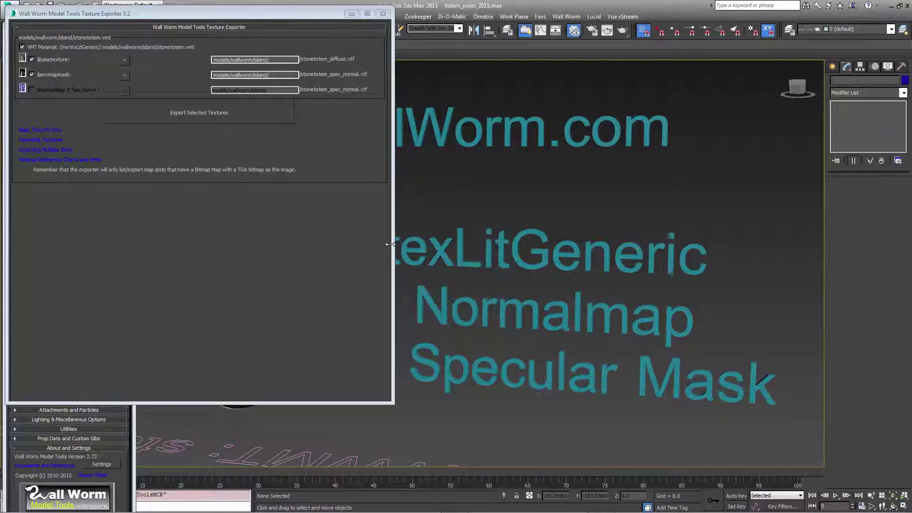
{"action": "left_click", "coordinate": [383, 14]}
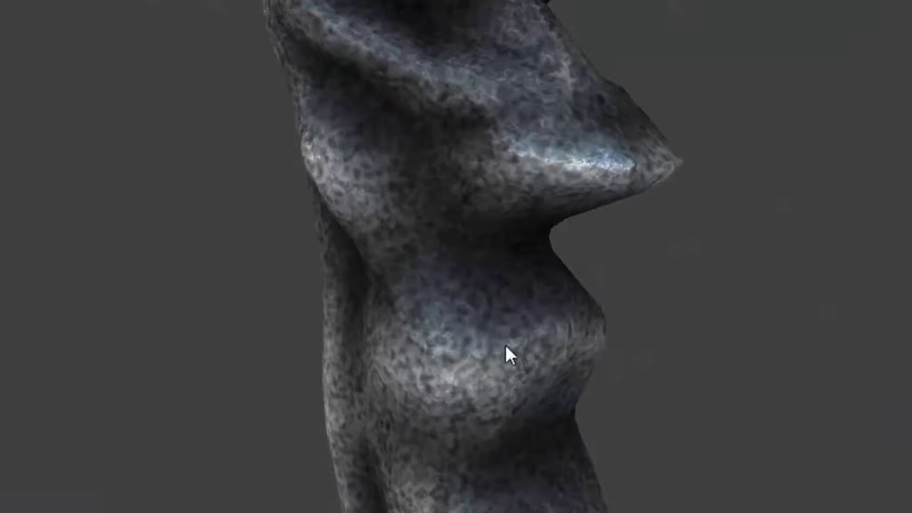
Step: Orbit the totem in the model viewer to check highlights, then open stonetotem.vmt from the VMT folder
{"action": "left_click_drag", "start_coordinate": [505, 346], "coordinate": [466, 176]}
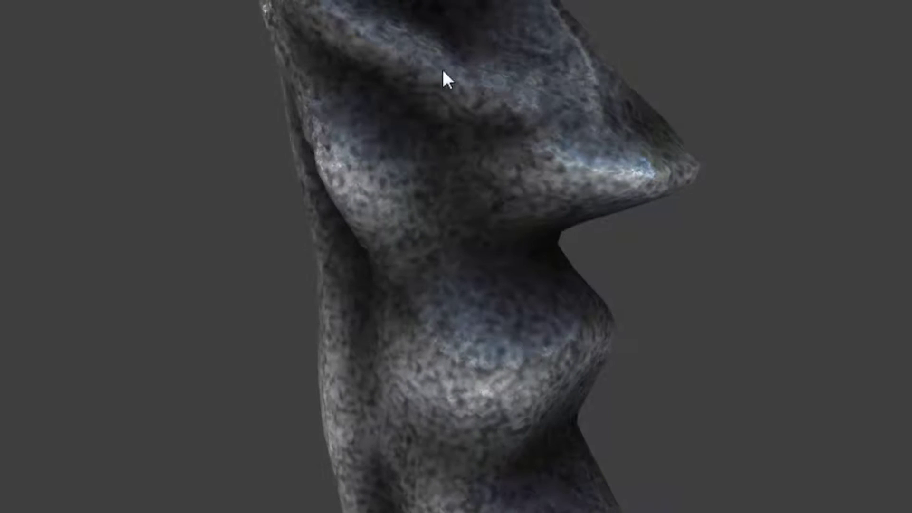
{"action": "left_click_drag", "start_coordinate": [555, 354], "coordinate": [512, 349]}
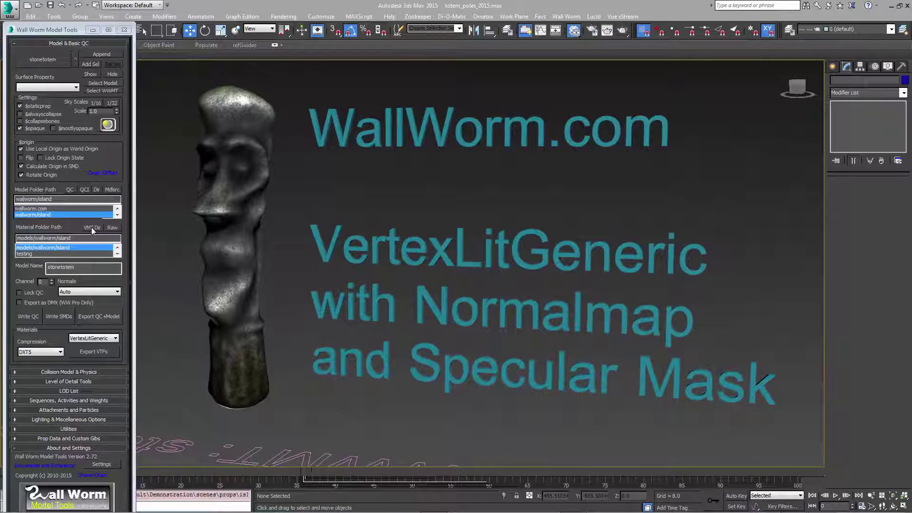
{"action": "left_click", "coordinate": [93, 228]}
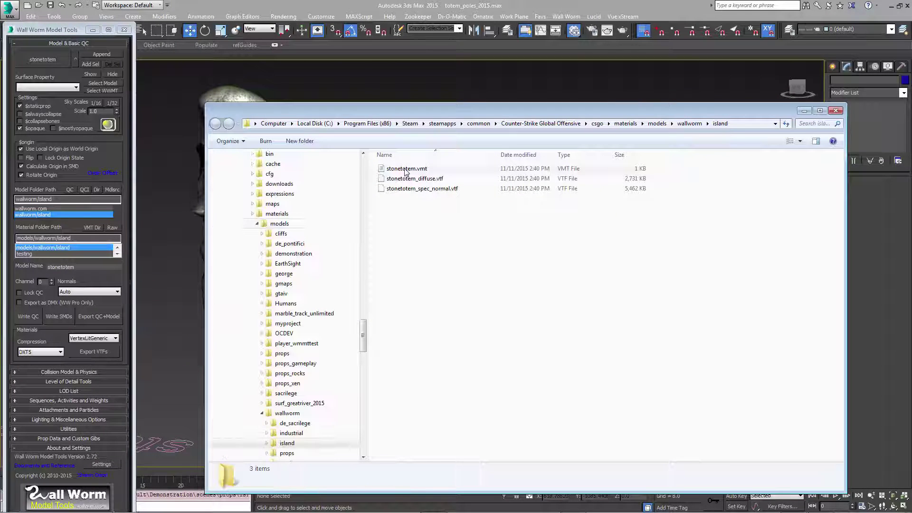
{"action": "double_click", "coordinate": [406, 169]}
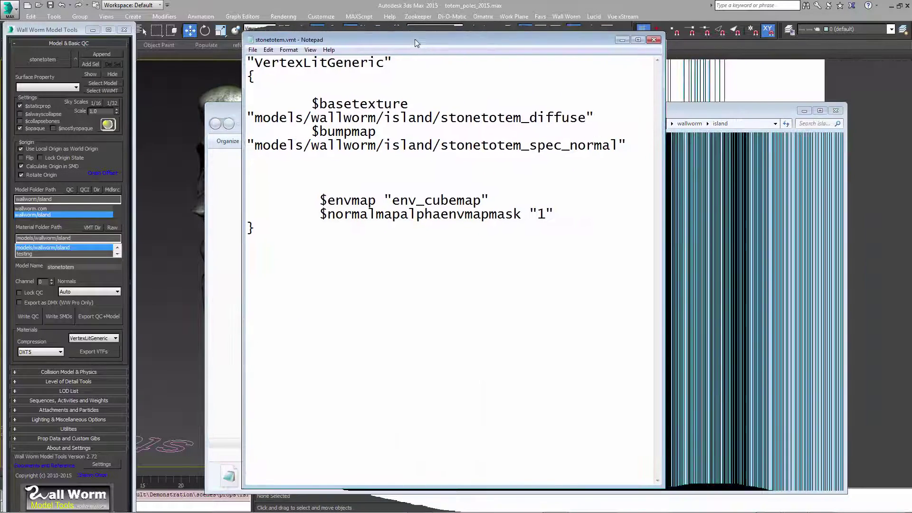
Step: Widen Notepad and highlight the $basetexture, $bumpmap, $envmap and $normalmapalphaenvmapmask "1" lines
{"action": "left_click_drag", "start_coordinate": [415, 43], "coordinate": [376, 42]}
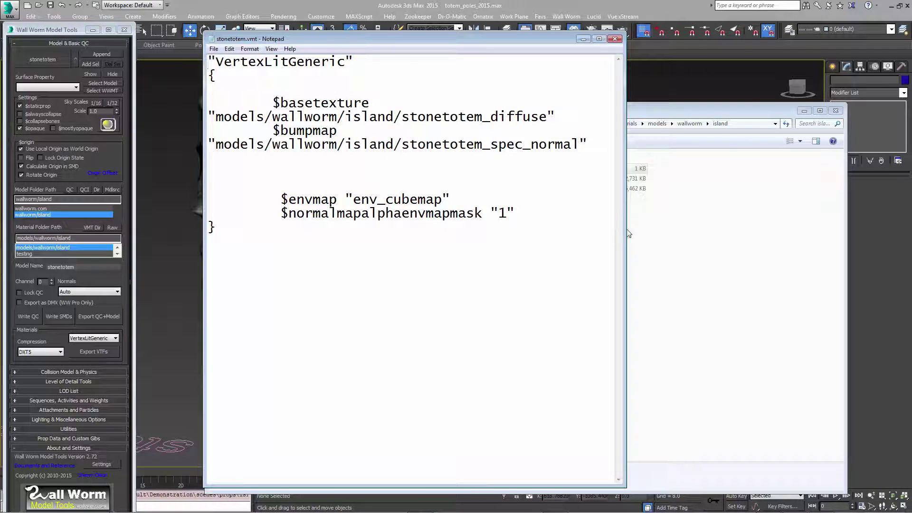
{"action": "left_click_drag", "start_coordinate": [627, 232], "coordinate": [850, 232]}
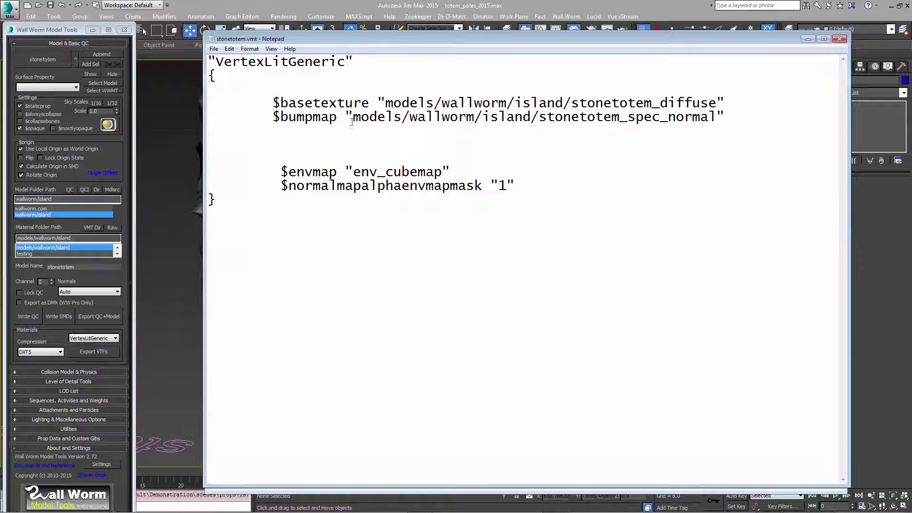
{"action": "left_click", "coordinate": [677, 105]}
{"action": "left_click", "coordinate": [305, 116]}
{"action": "left_click_drag", "start_coordinate": [279, 173], "coordinate": [451, 172]}
{"action": "left_click_drag", "start_coordinate": [515, 186], "coordinate": [342, 185]}
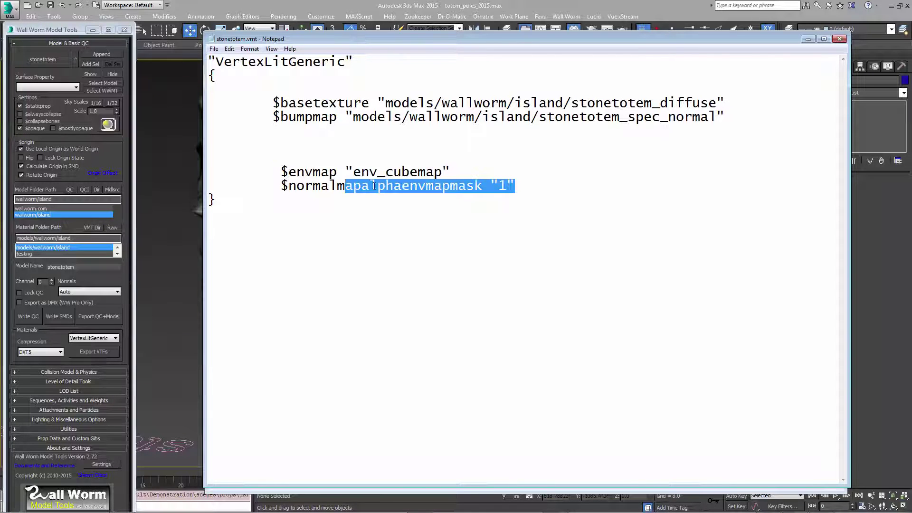
{"action": "left_click_drag", "start_coordinate": [527, 186], "coordinate": [280, 188]}
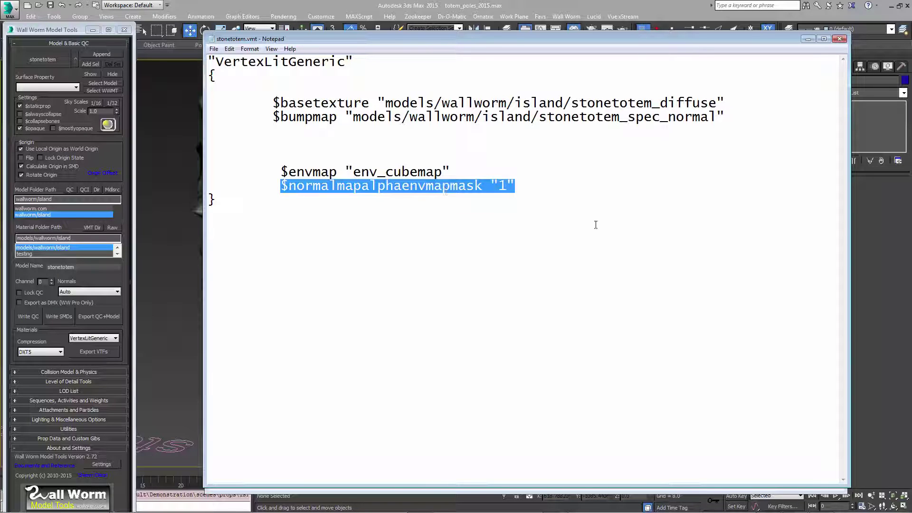